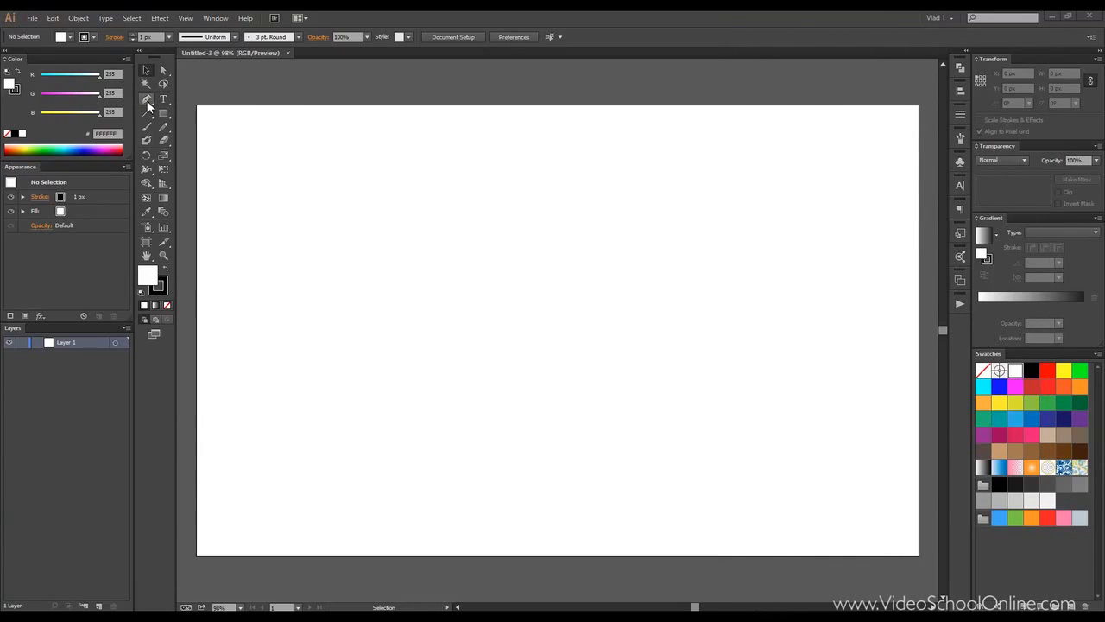
Step: Draw a closed rectangular path with the Pen tool by placing four corner anchor points
left_click(147, 100)
left_click(309, 200)
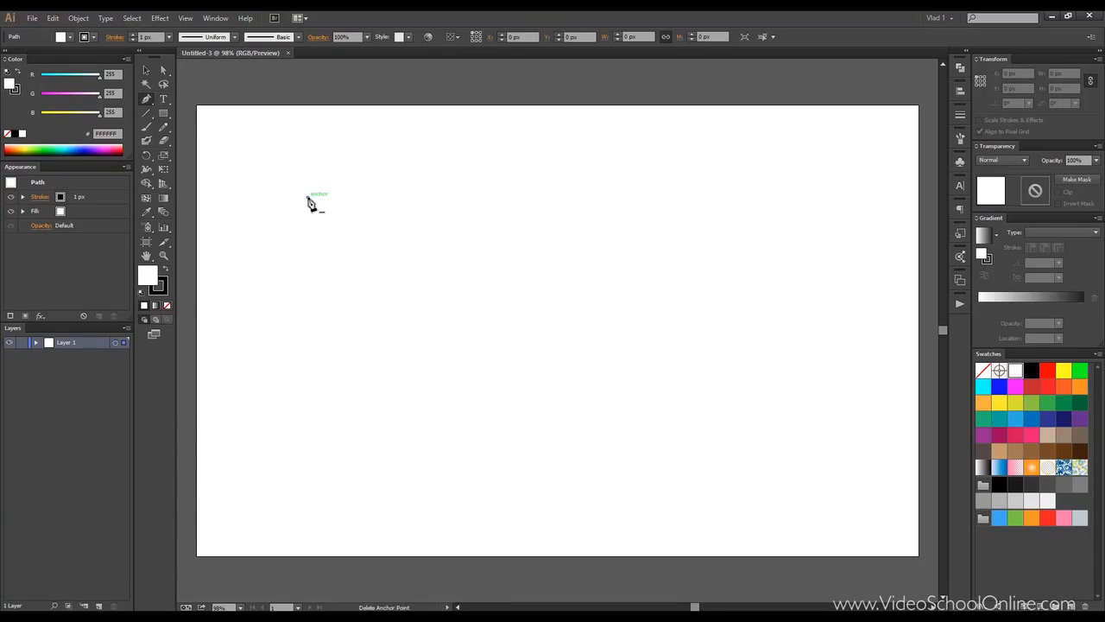
left_click(602, 197)
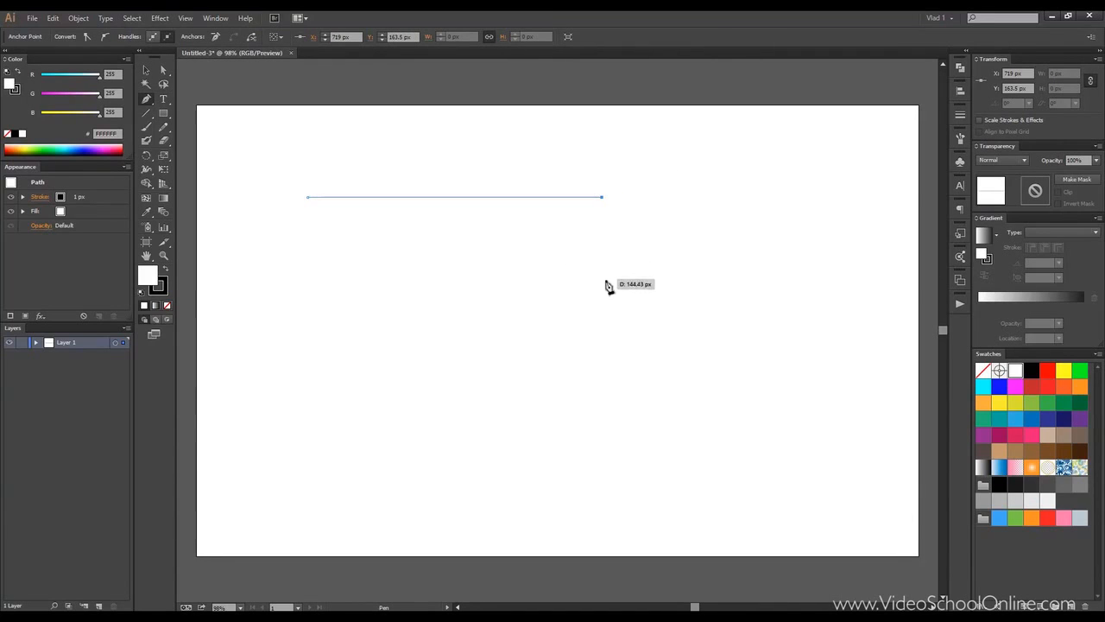
left_click(602, 396)
left_click_drag(455, 405, 420, 398)
key("ctrl+z")
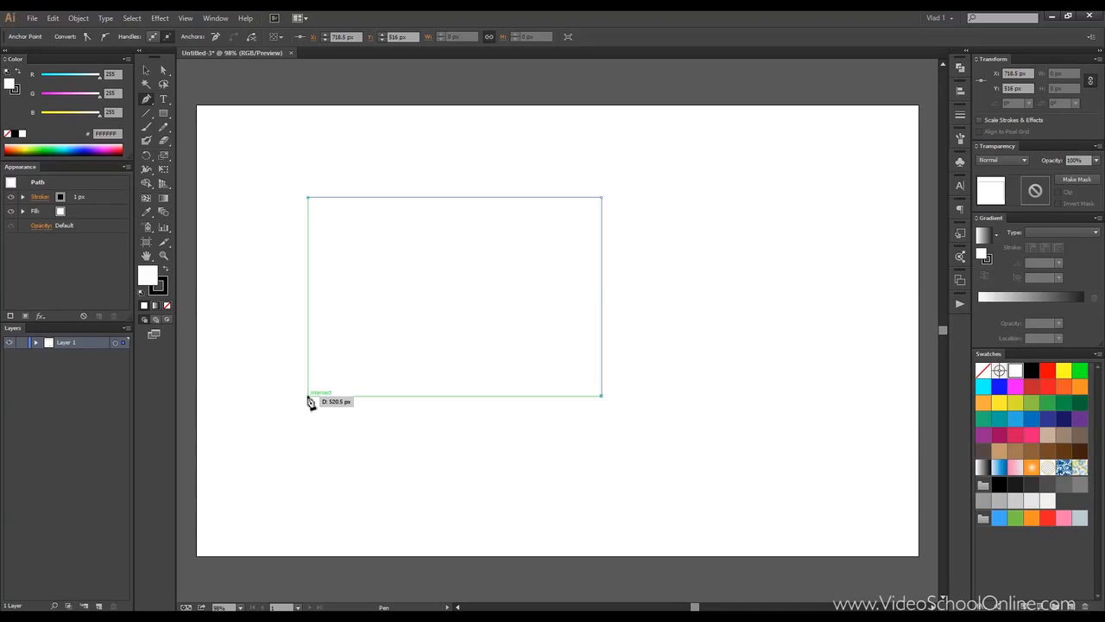
left_click(308, 397)
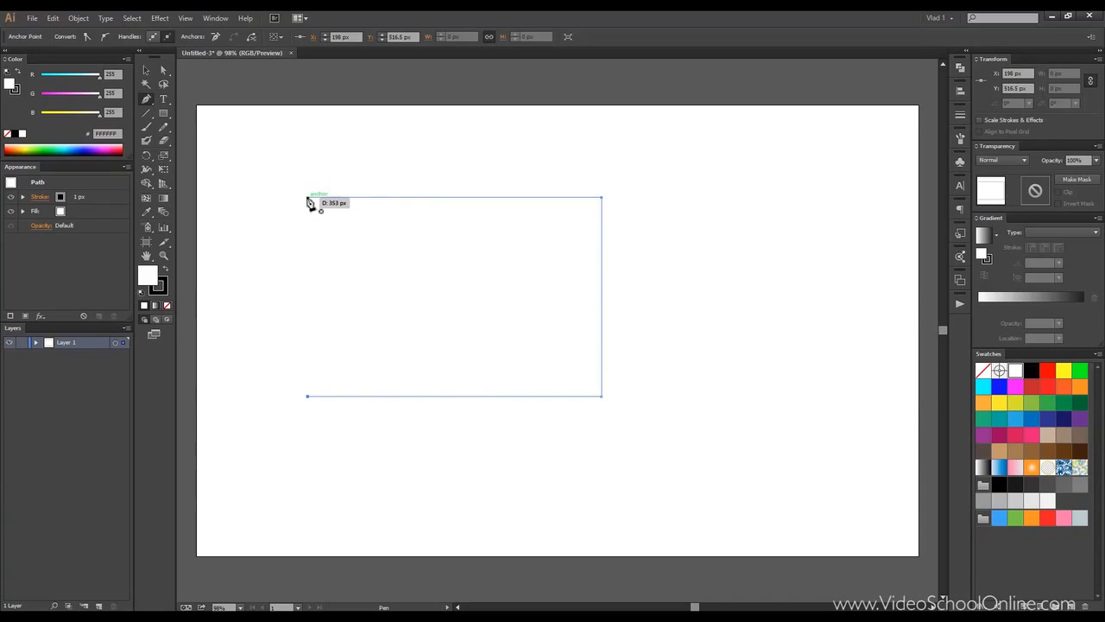
left_click(308, 197)
Step: Move the rectangle toward the artboard's upper-left corner with the Selection tool, then deselect it
left_click(151, 73)
left_click_drag(320, 198, 245, 126)
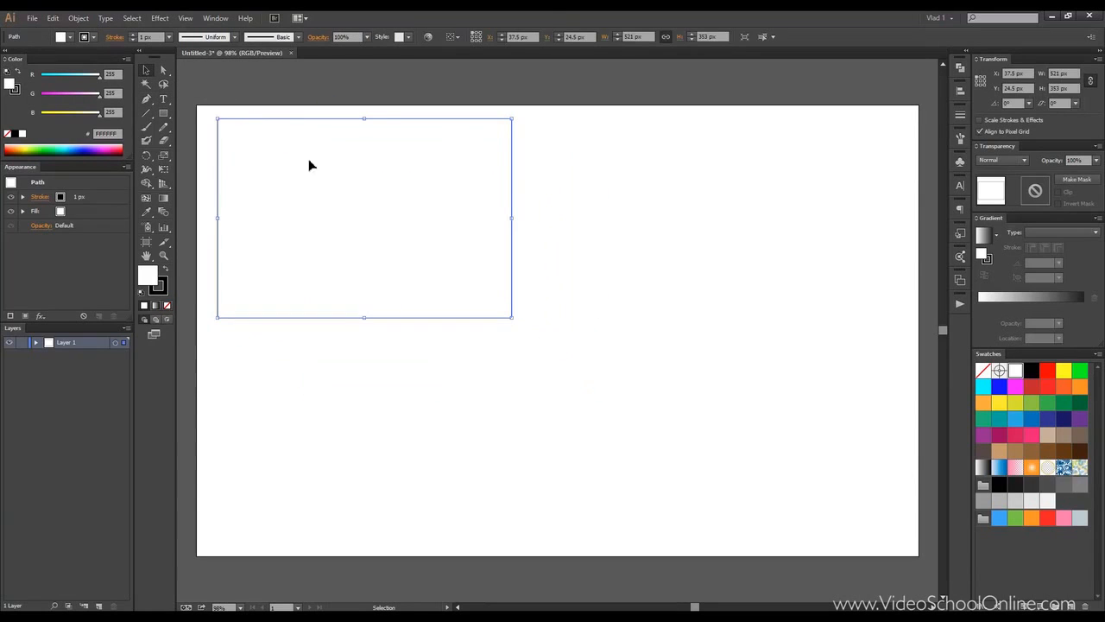
left_click(547, 181)
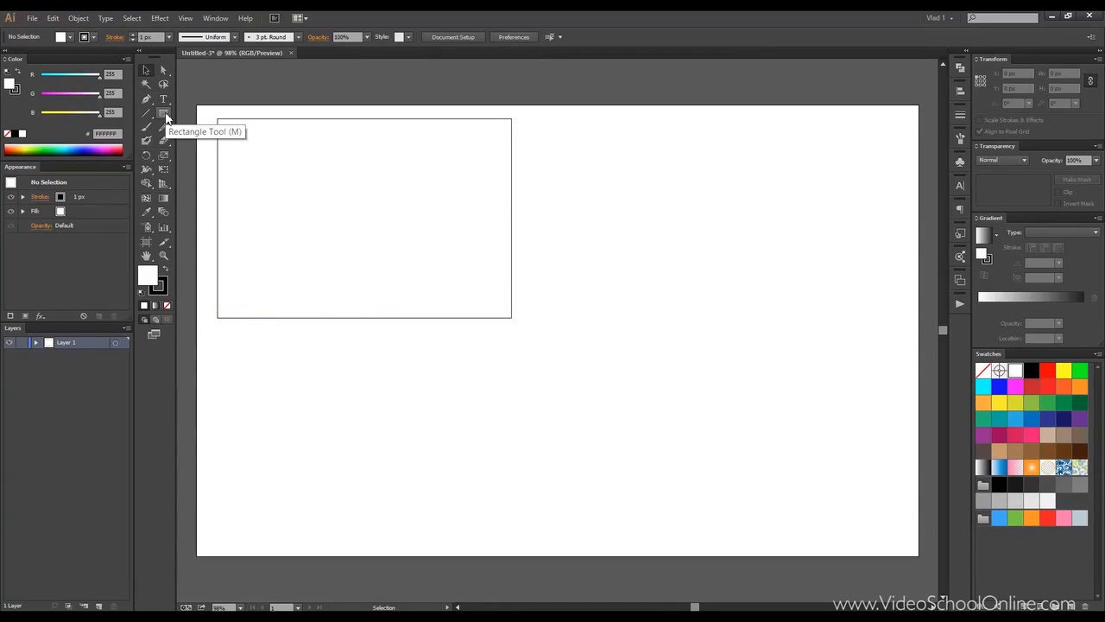
Step: Start a new Pen path to the right of the rectangle, dragging a smooth curved anchor and placing a lower point
left_click(147, 100)
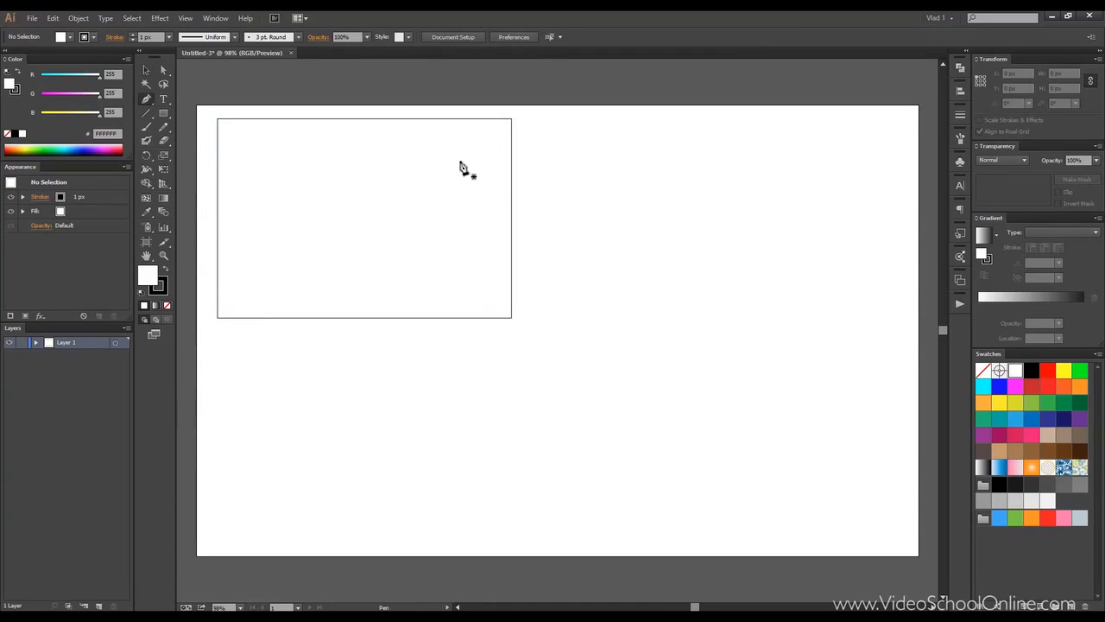
left_click(619, 163)
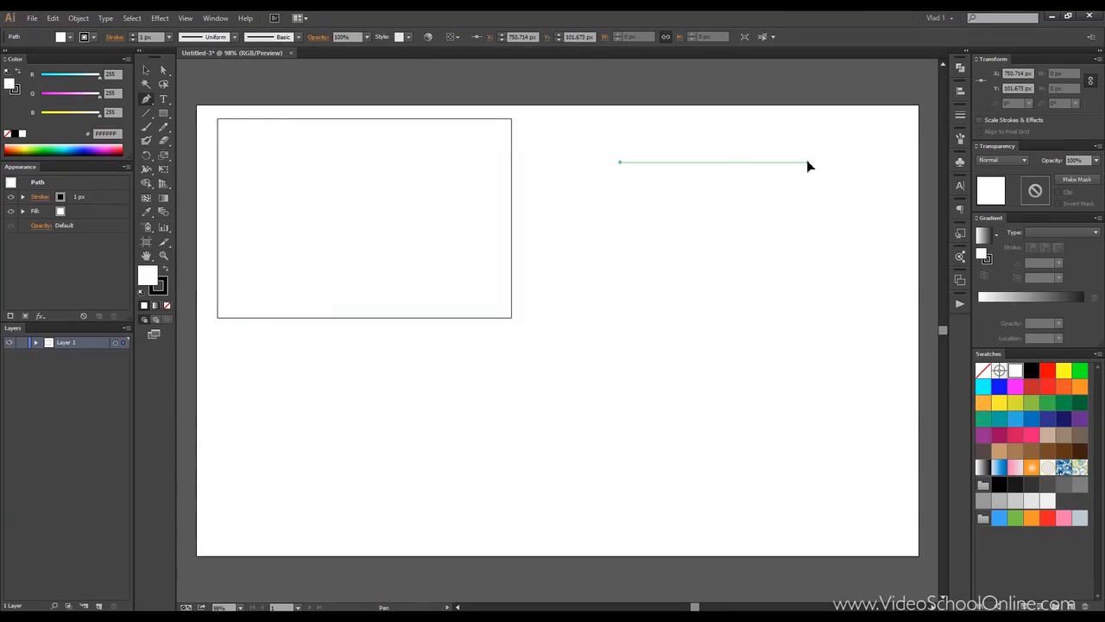
left_click_drag(806, 160, 921, 232)
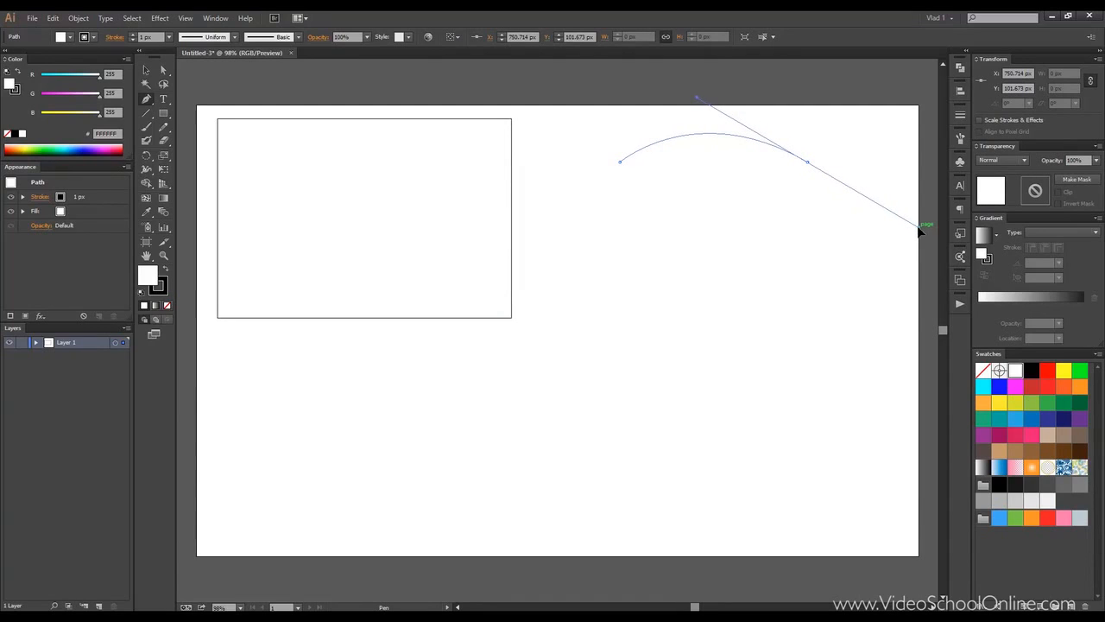
left_click_drag(918, 233, 917, 232)
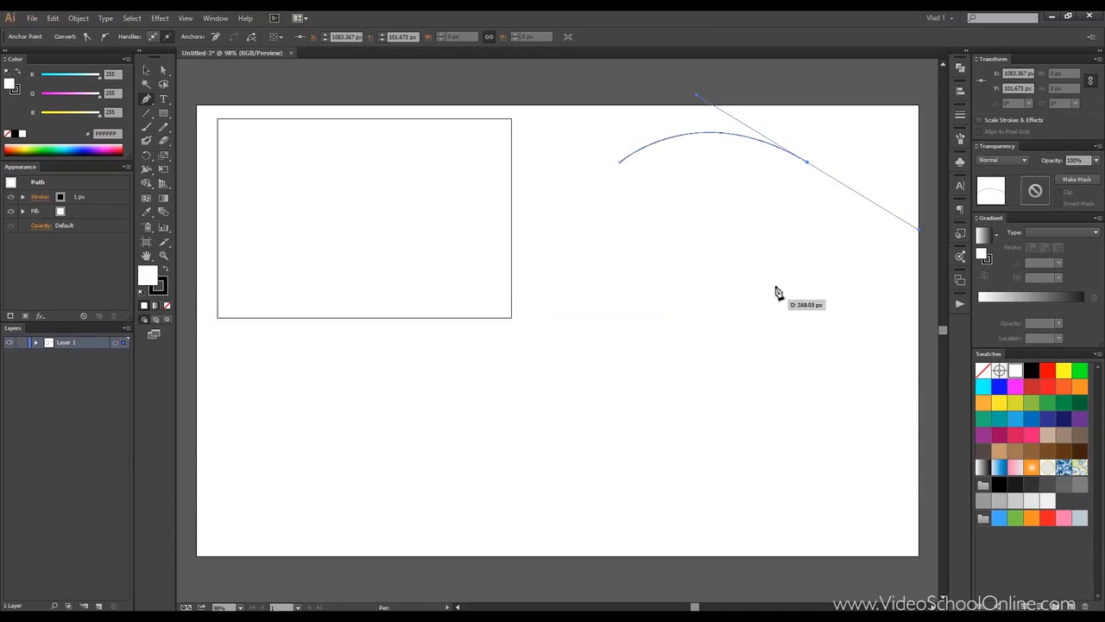
left_click(715, 283)
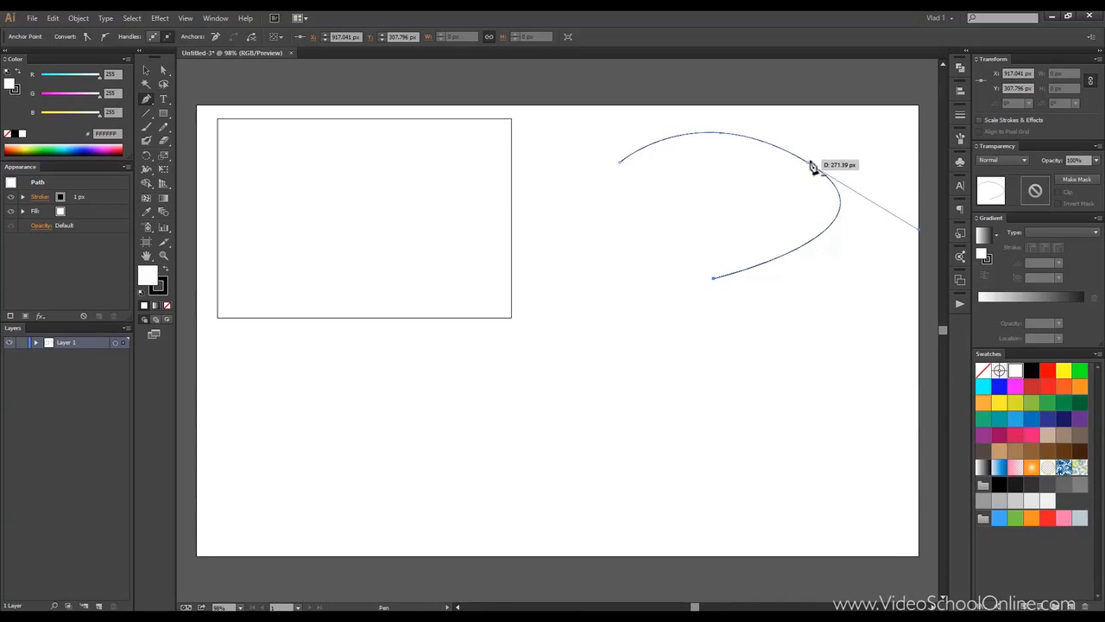
left_click(620, 164)
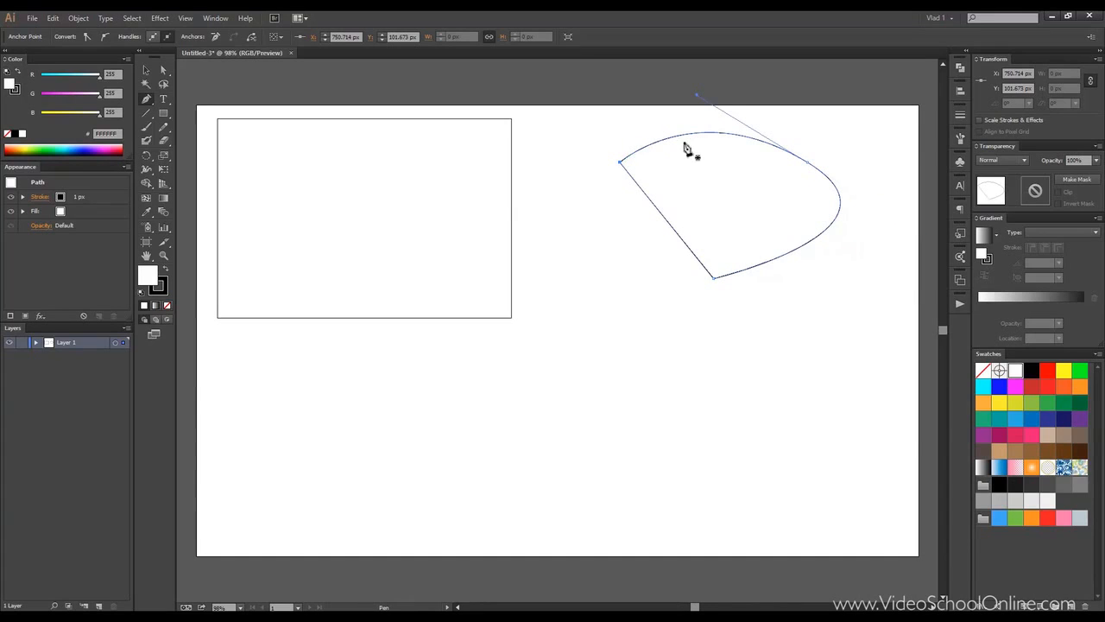
key("ctrl+z")
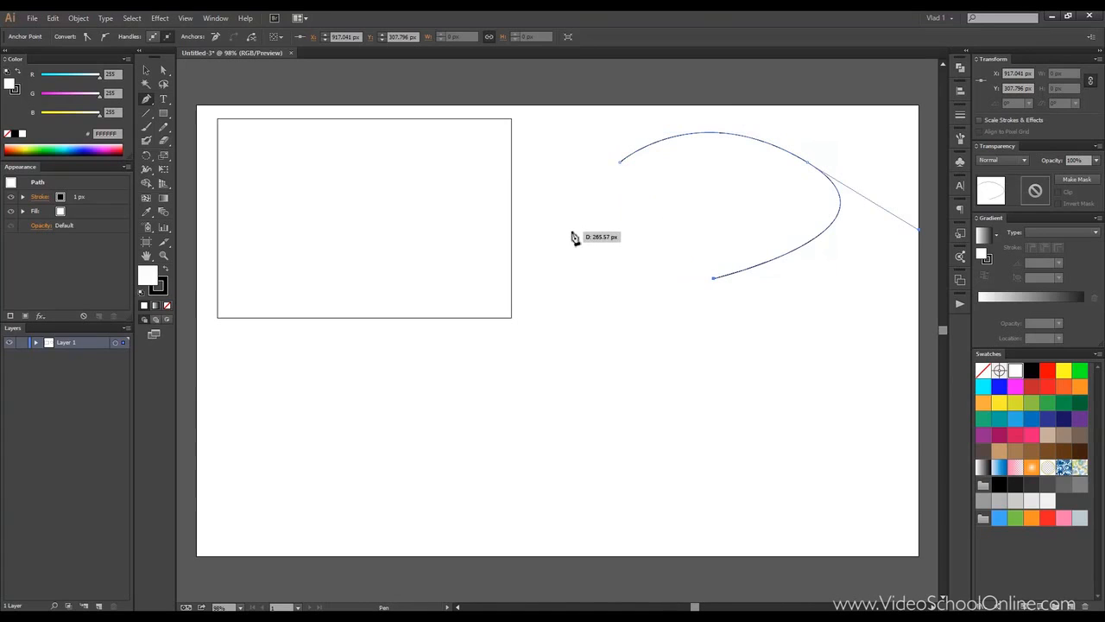
left_click(572, 234)
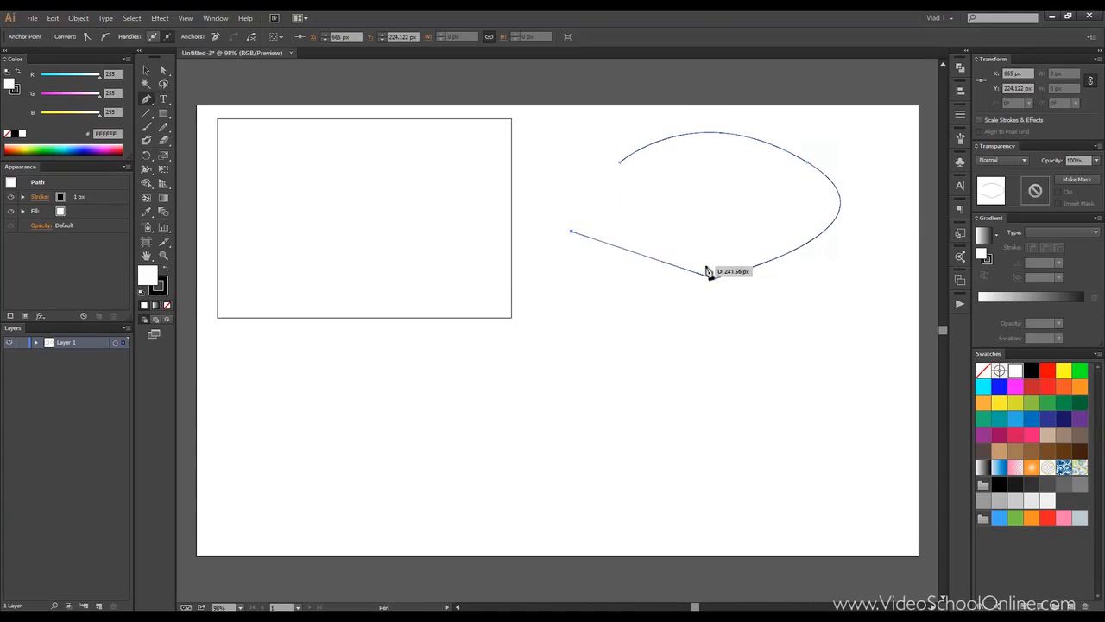
scroll(708, 273, "up", 1)
scroll(708, 270, "up", 1)
scroll(708, 270, "down", 2)
key("ctrl+z")
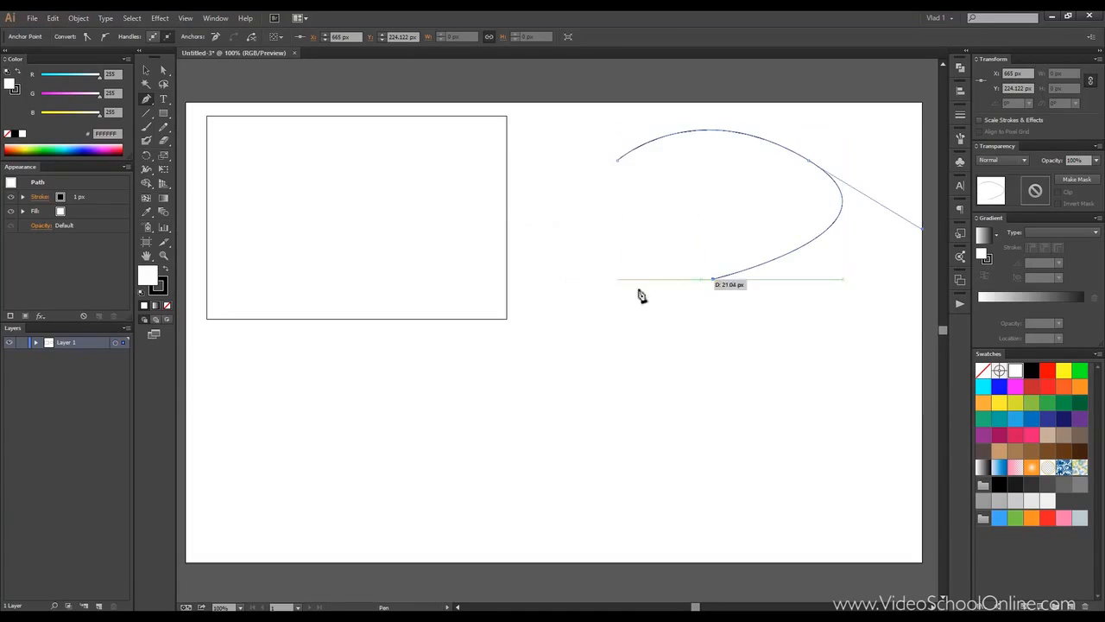
Step: Add smooth anchors curving the path around the lower left and back up toward the top
left_click_drag(591, 282, 555, 244)
left_click(612, 203)
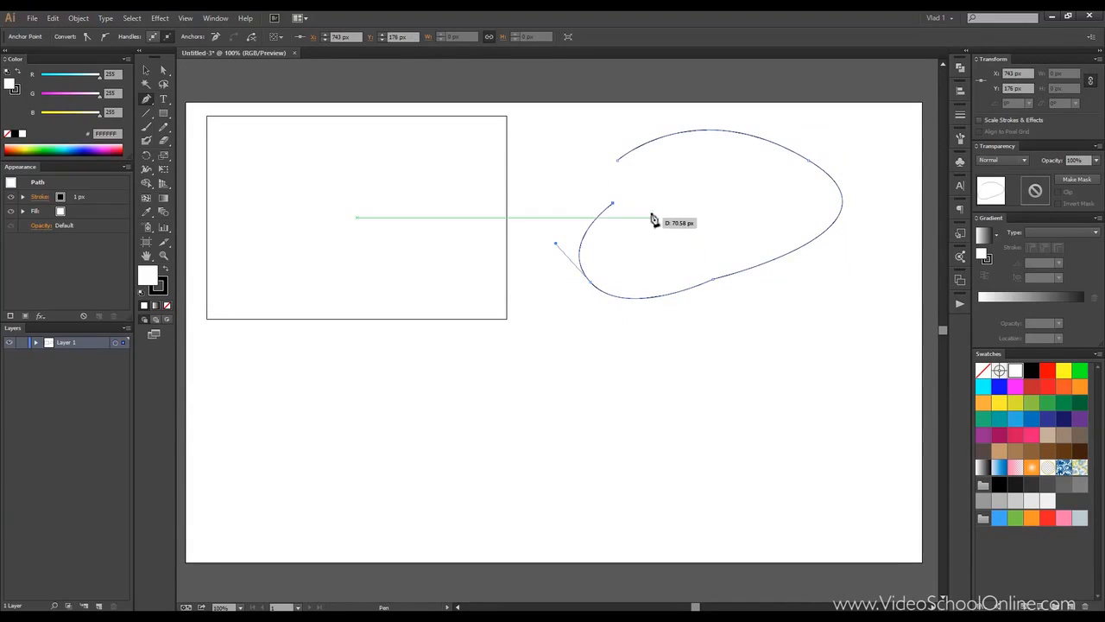
key("ctrl+z")
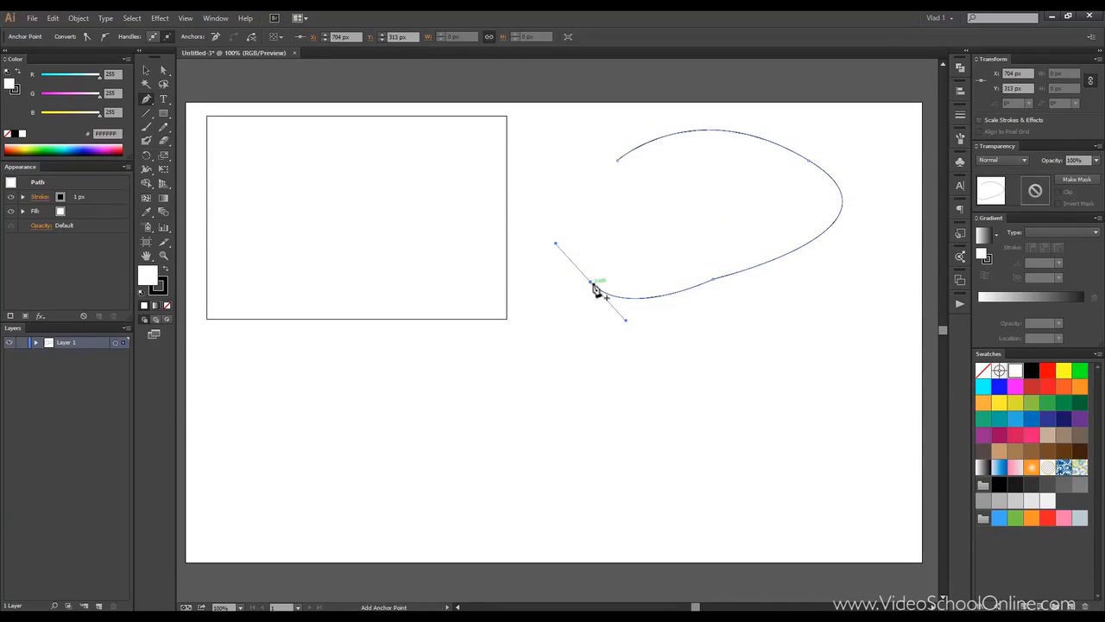
left_click(583, 196)
left_click_drag(586, 200, 612, 183)
left_click(683, 180)
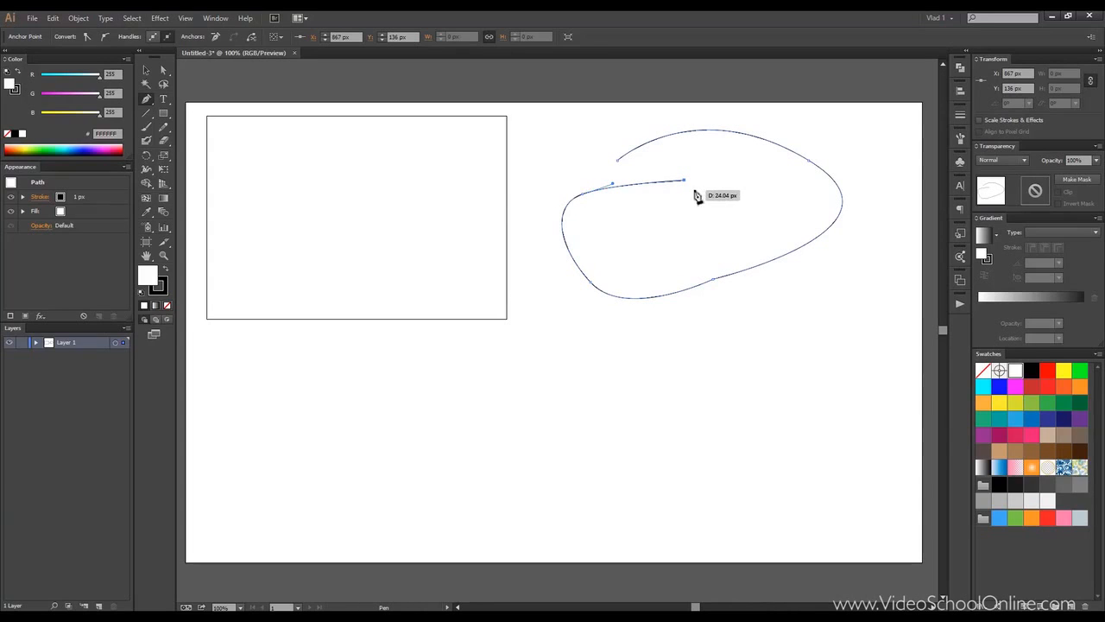
key("ctrl+z")
Step: Remove the outgoing handle of the upper-left anchor and add a straight segment across the top
scroll(591, 189, "up", 4)
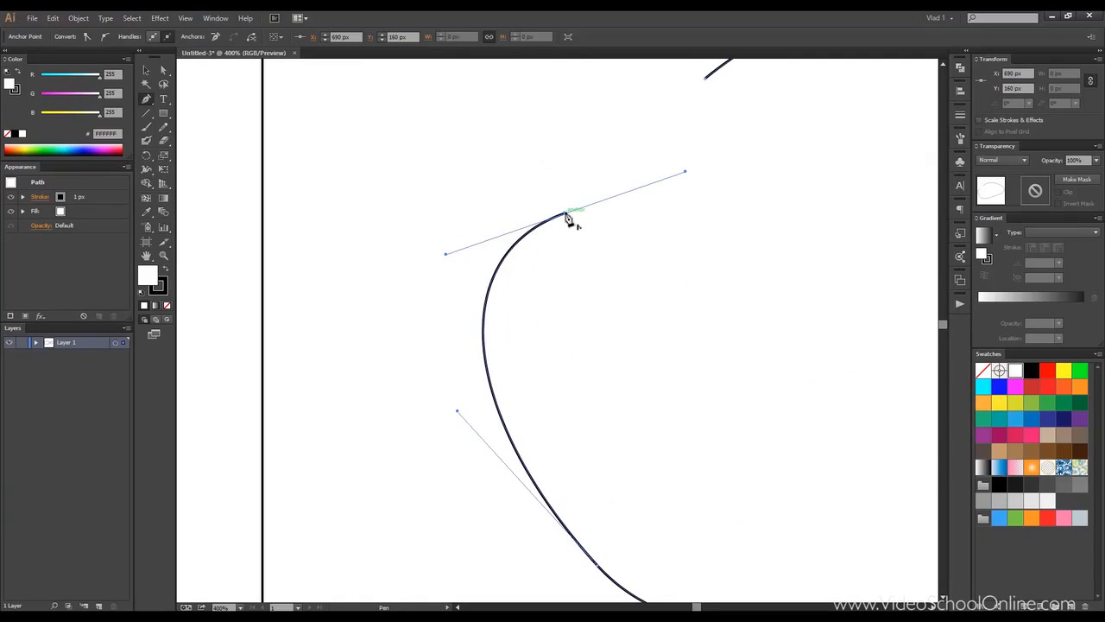
left_click(567, 218)
scroll(665, 178, "down", 3)
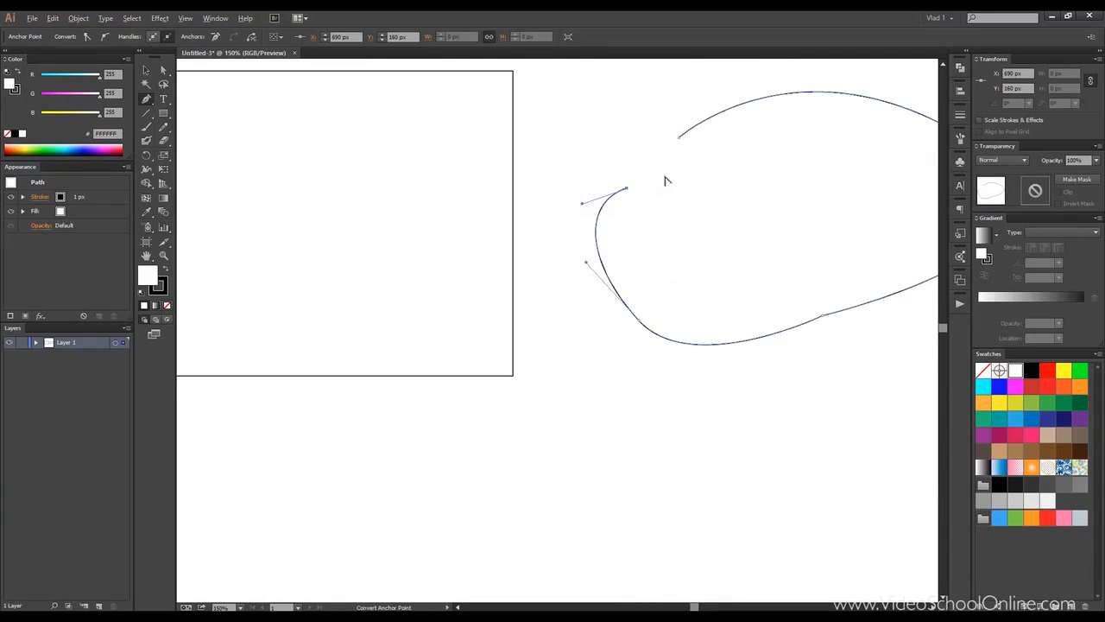
left_click(776, 176)
key("shift+c")
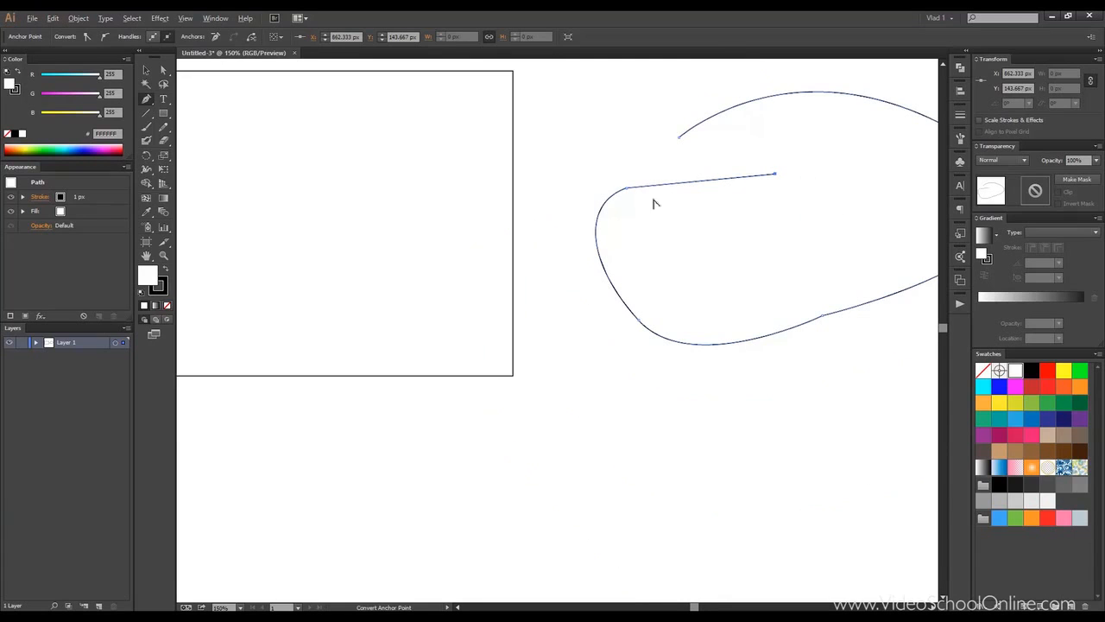
left_click_drag(811, 175, 688, 183)
Step: Add a curved anchor below the top segment's end and adjust its direction handles
left_click_drag(678, 246, 627, 302)
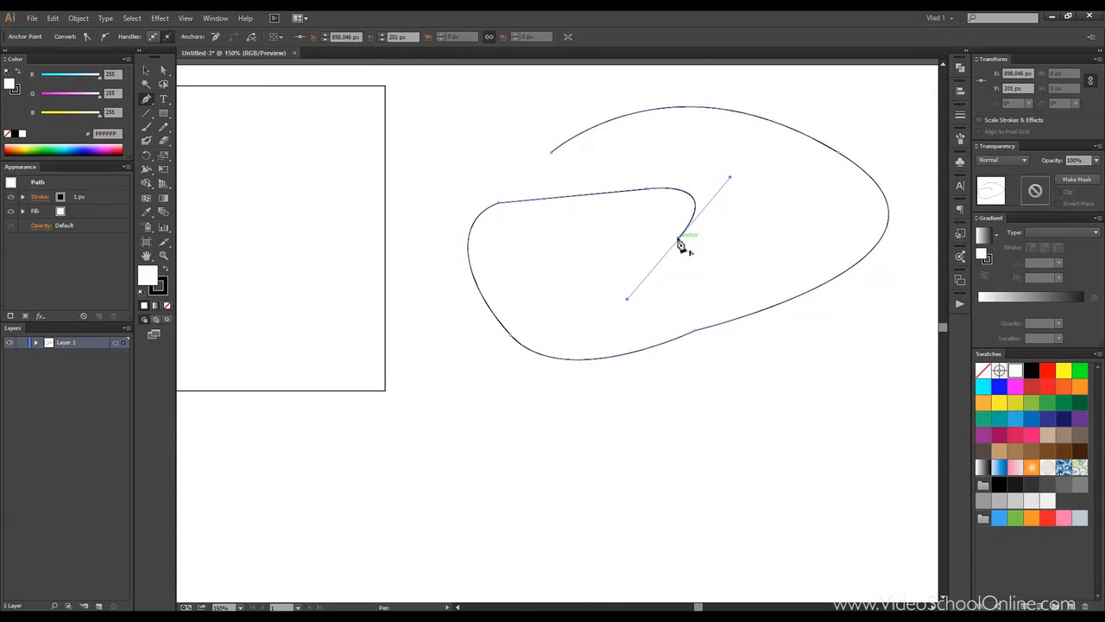
mouse_move(681, 246)
left_mouse_down()
mouse_move(574, 289)
mouse_move(683, 343)
mouse_move(768, 225)
mouse_move(664, 250)
left_mouse_up()
left_click(706, 276)
key("ctrl+z")
left_click(679, 239)
left_click(623, 311)
Step: Continue the path with a sharp corner point and a smooth anchor heading right
key("p")
left_click_drag(679, 237, 643, 270)
left_click(645, 300)
left_click_drag(697, 299, 755, 262)
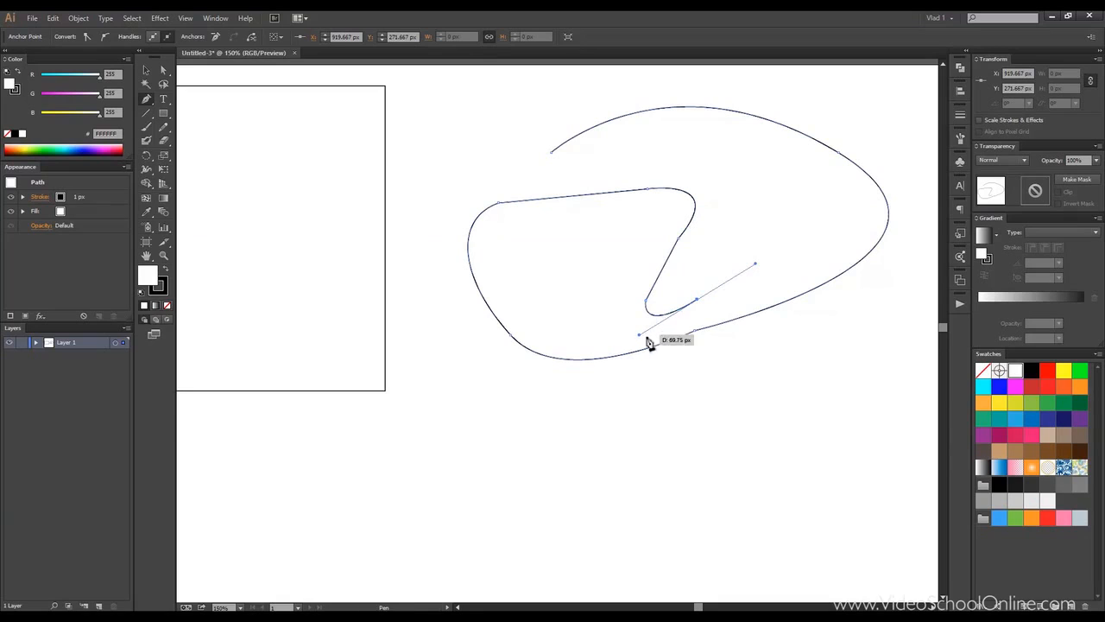
Step: With Direct Selection, move the last anchor downward and rotate its direction handles
left_click(164, 72)
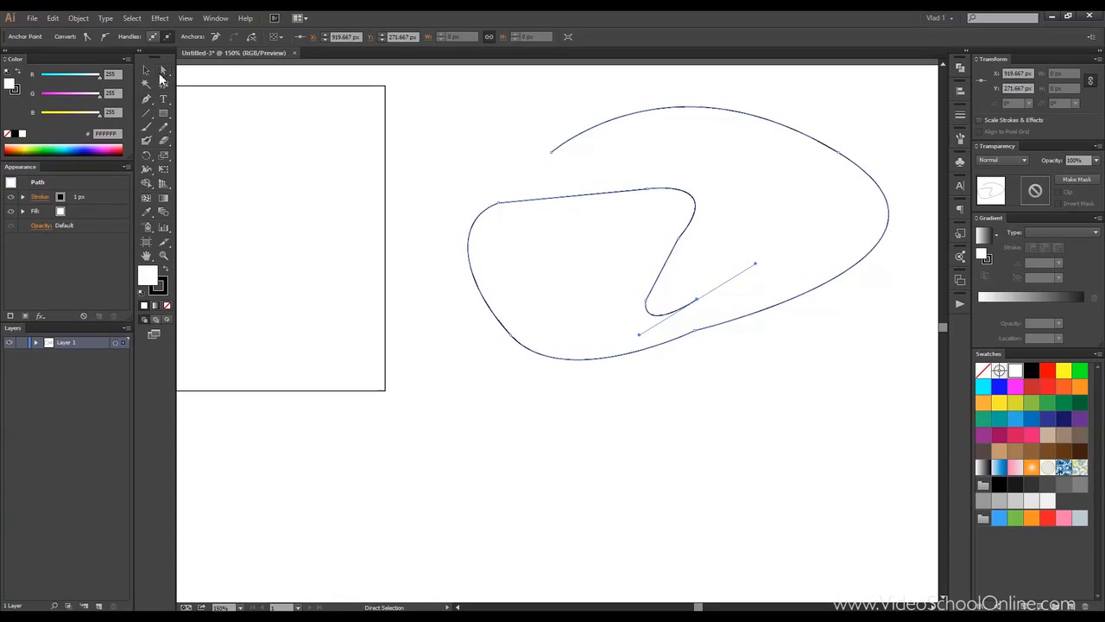
left_click_drag(638, 337, 556, 356)
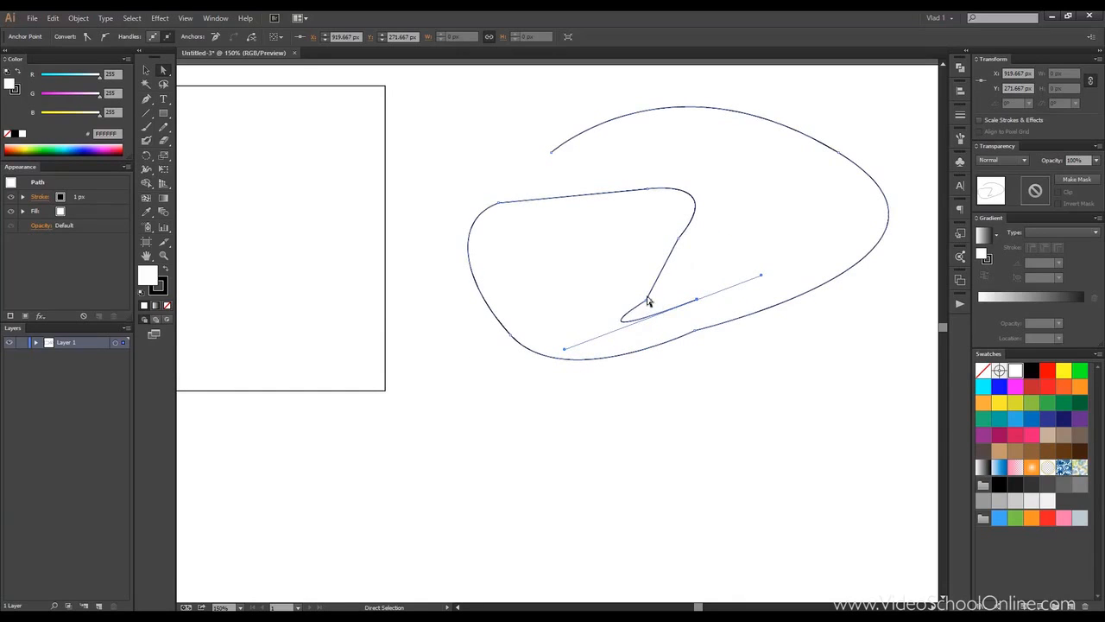
left_click_drag(697, 299, 666, 418)
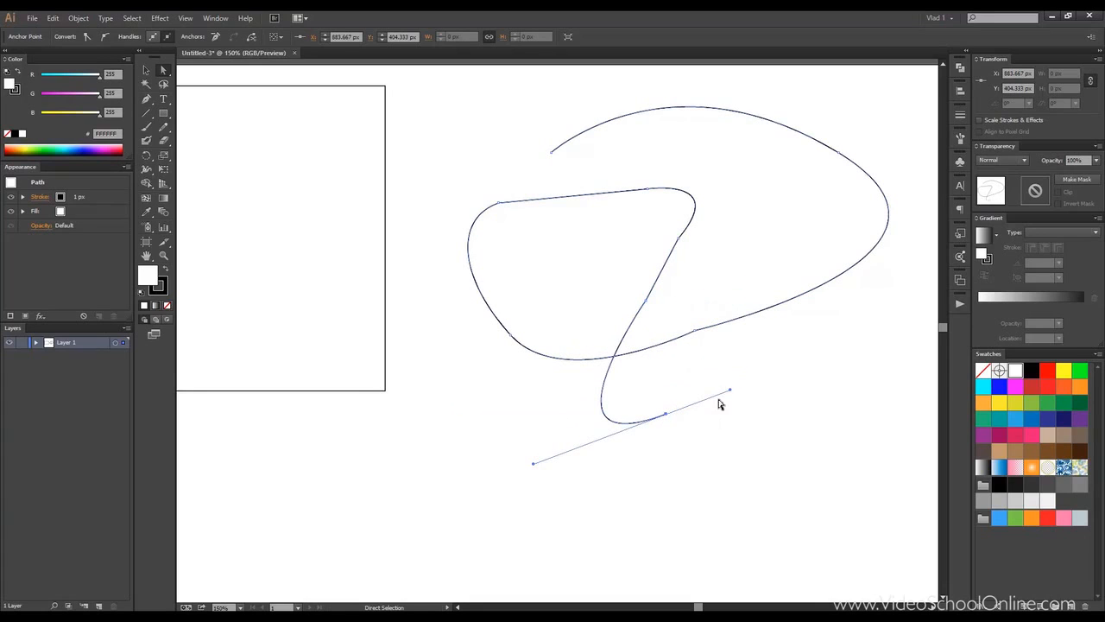
left_click_drag(731, 393, 759, 471)
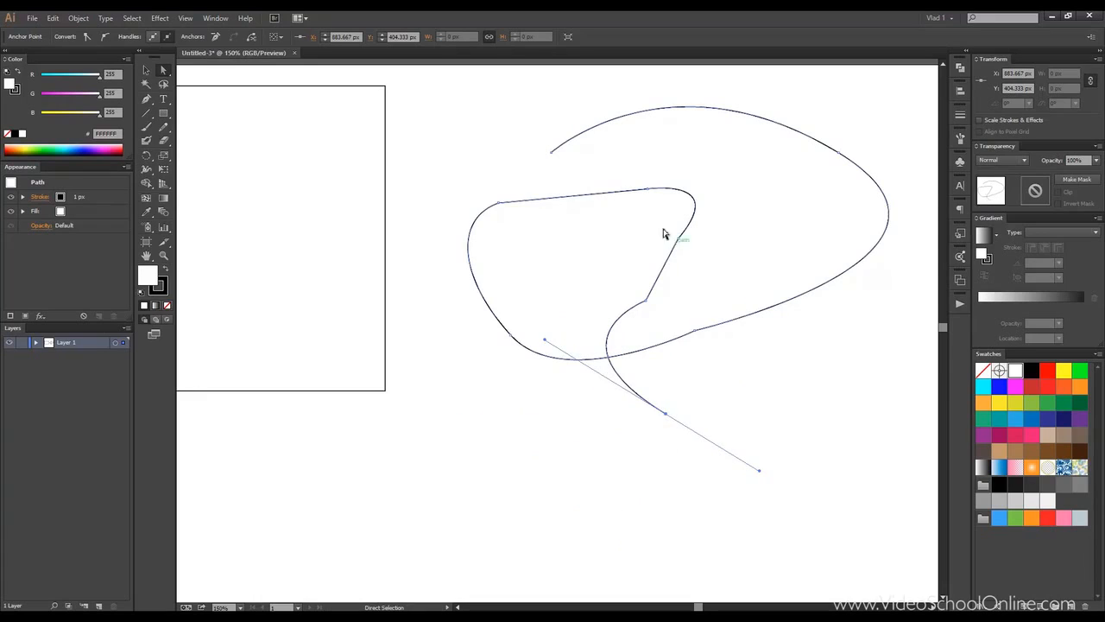
Step: Select the upper-left anchor and drag its direction handles to round the left side of the shape
left_click(499, 205)
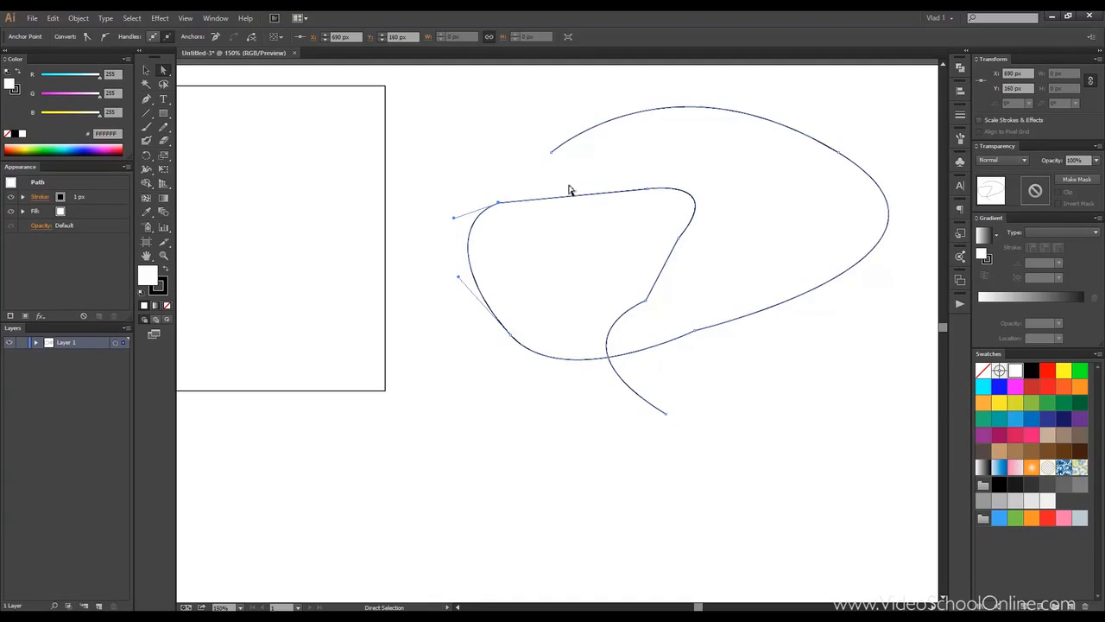
left_click(666, 412)
left_click(666, 414)
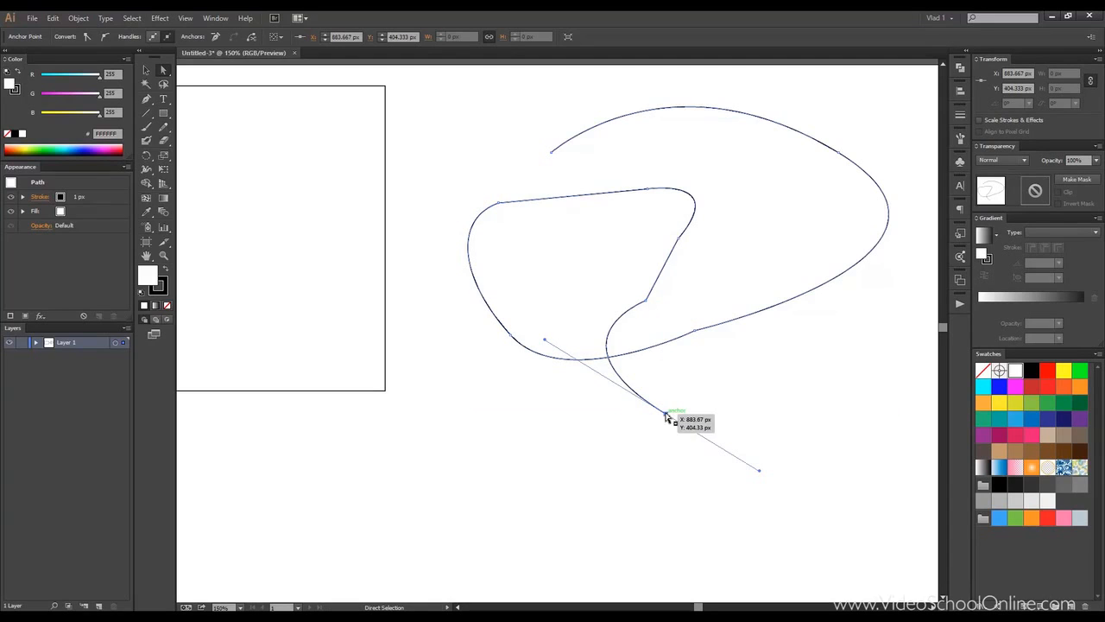
left_click(499, 203)
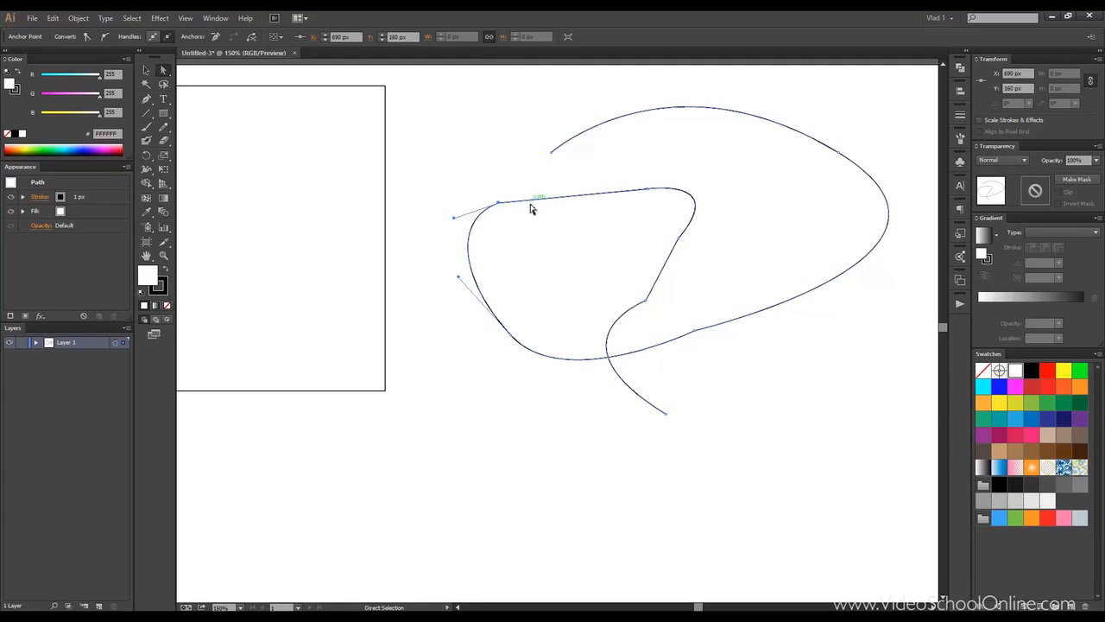
left_click_drag(454, 220, 443, 240)
left_click_drag(460, 283, 447, 344)
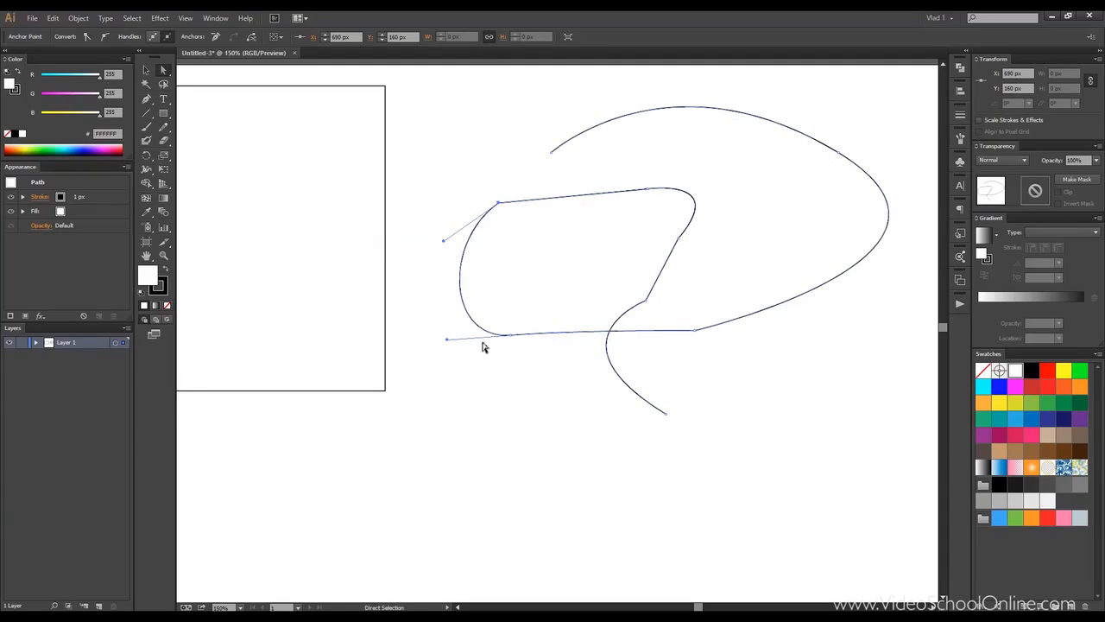
Step: Refine the handles of the left-side anchors to reshape the top-left corner and the bottom curve
left_click_drag(445, 242, 415, 205)
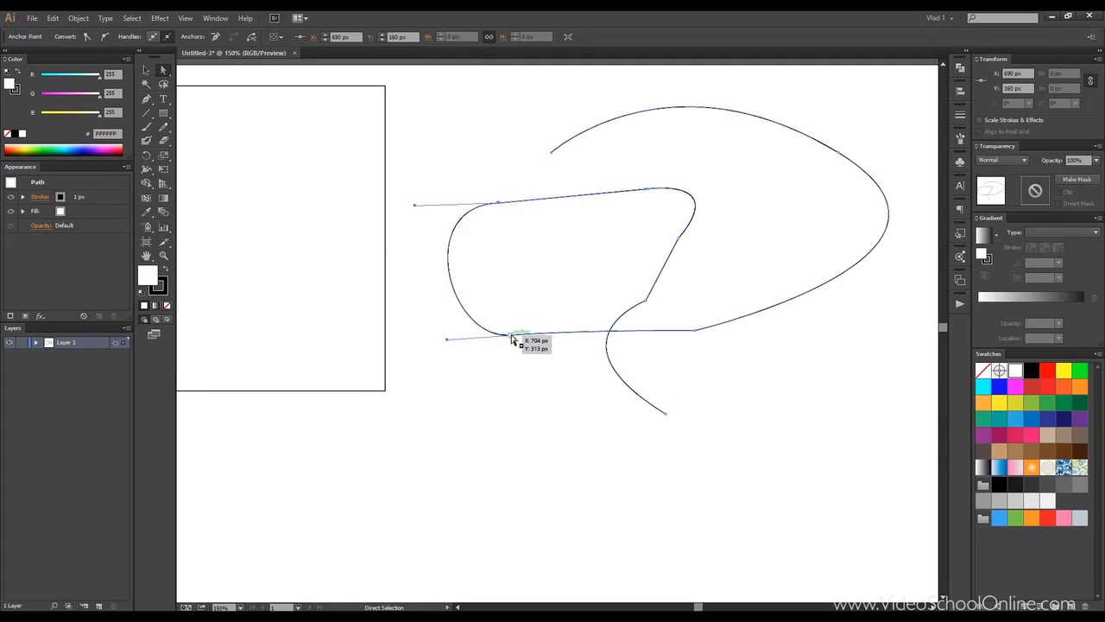
left_click_drag(447, 339, 442, 314)
left_click_drag(586, 355, 597, 308)
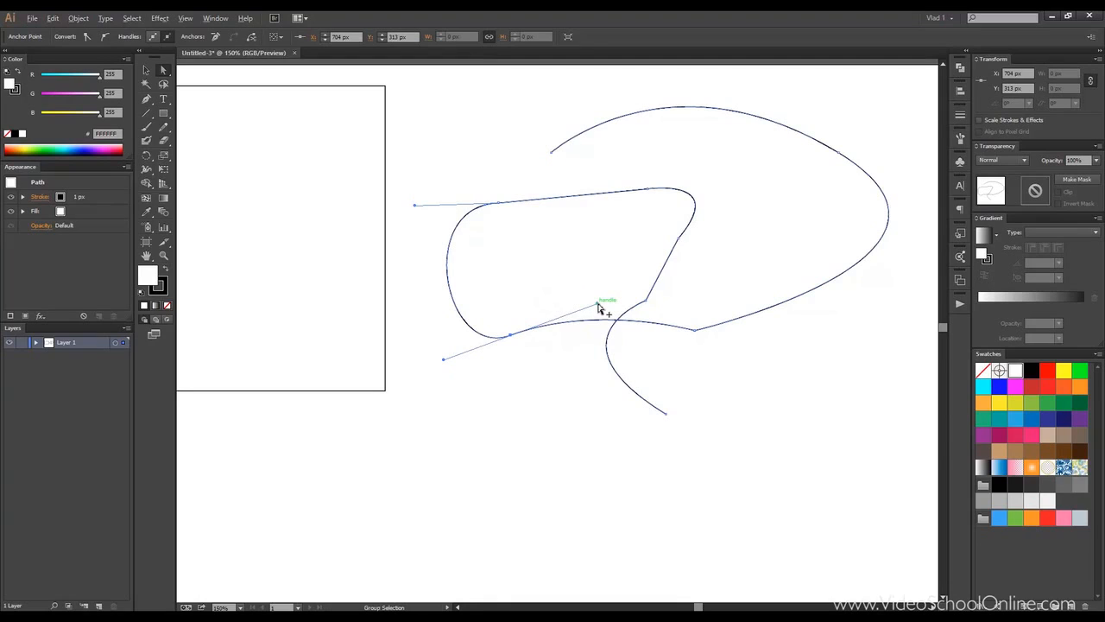
left_click_drag(598, 308, 678, 398)
left_click(498, 203)
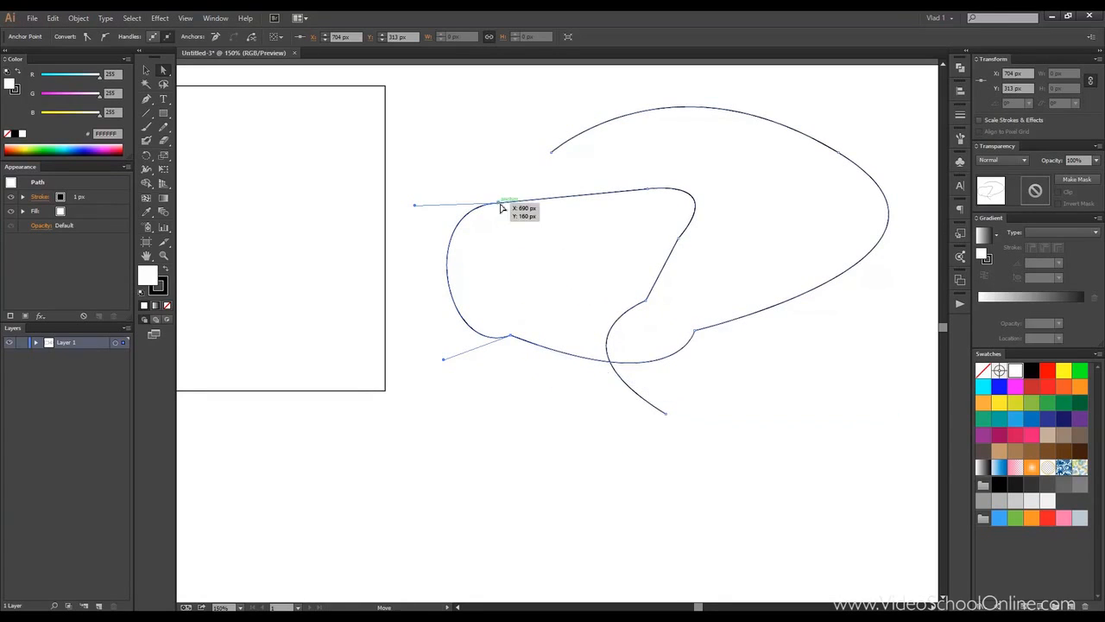
left_click_drag(414, 207, 422, 264)
Step: Select the anchor at the top segment's right end and drag its handle downward
left_click(652, 195)
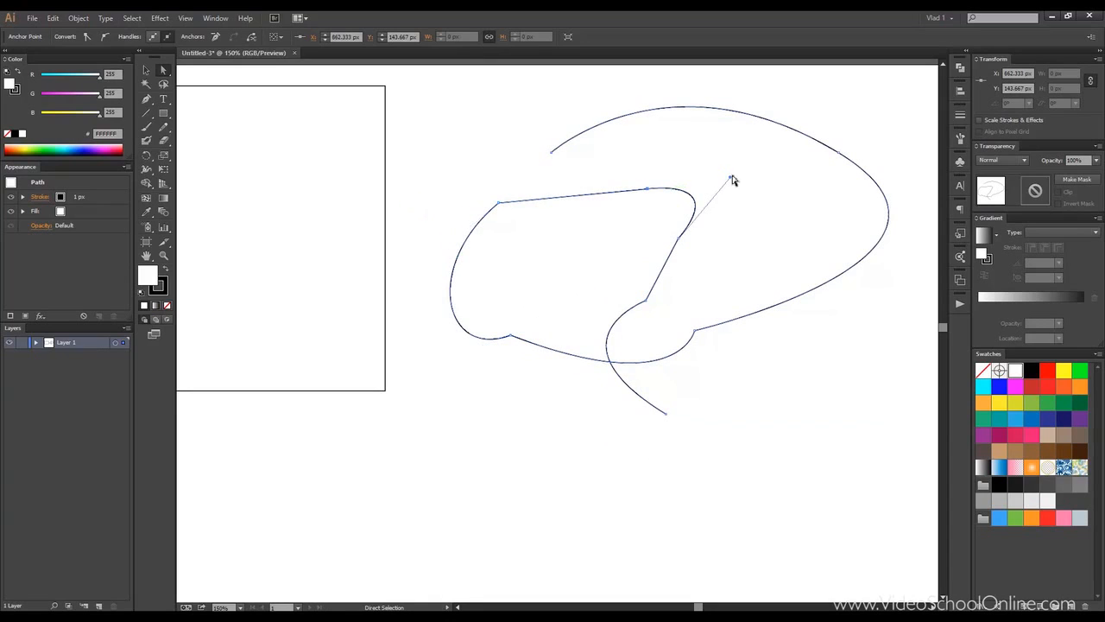
left_click_drag(730, 177, 741, 238)
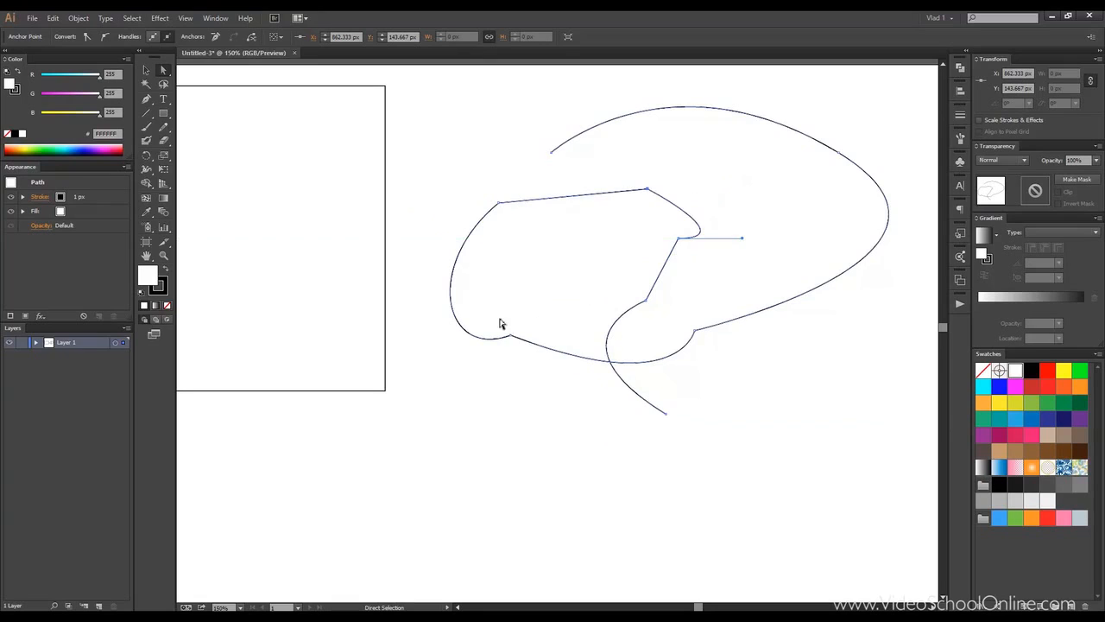
Step: Reshape the lower tail by adjusting the handles of the diagonal's middle anchor and the path's end anchor
left_click(647, 302)
left_click_drag(545, 341, 541, 424)
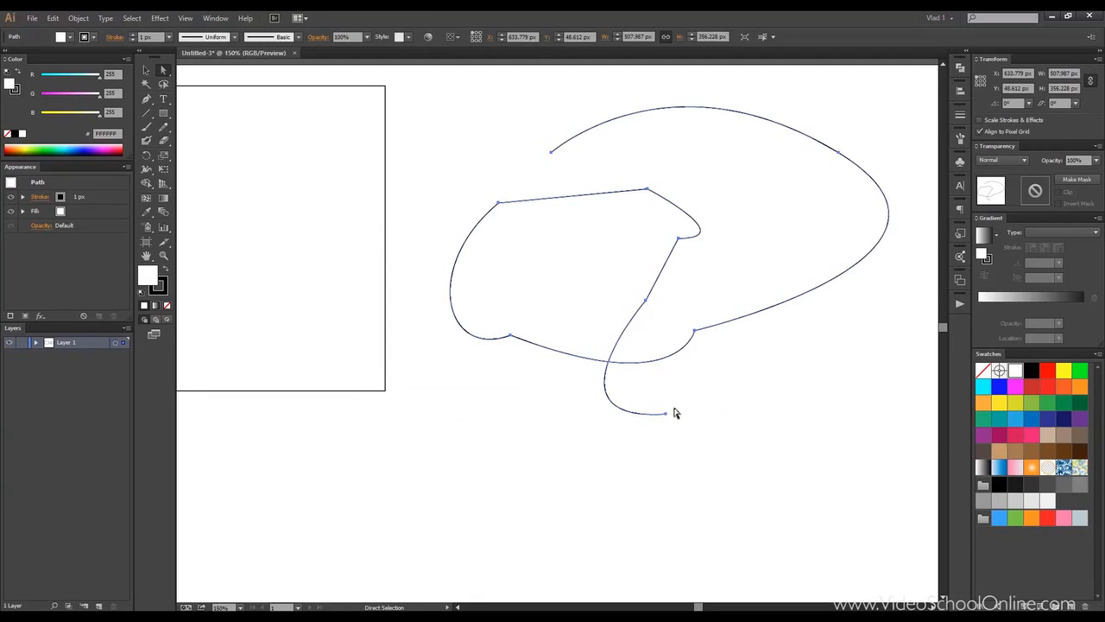
left_click(666, 413)
mouse_move(776, 407)
left_mouse_down()
mouse_move(723, 380)
mouse_move(756, 424)
mouse_move(740, 429)
mouse_move(784, 437)
mouse_move(772, 397)
mouse_move(760, 414)
left_mouse_up()
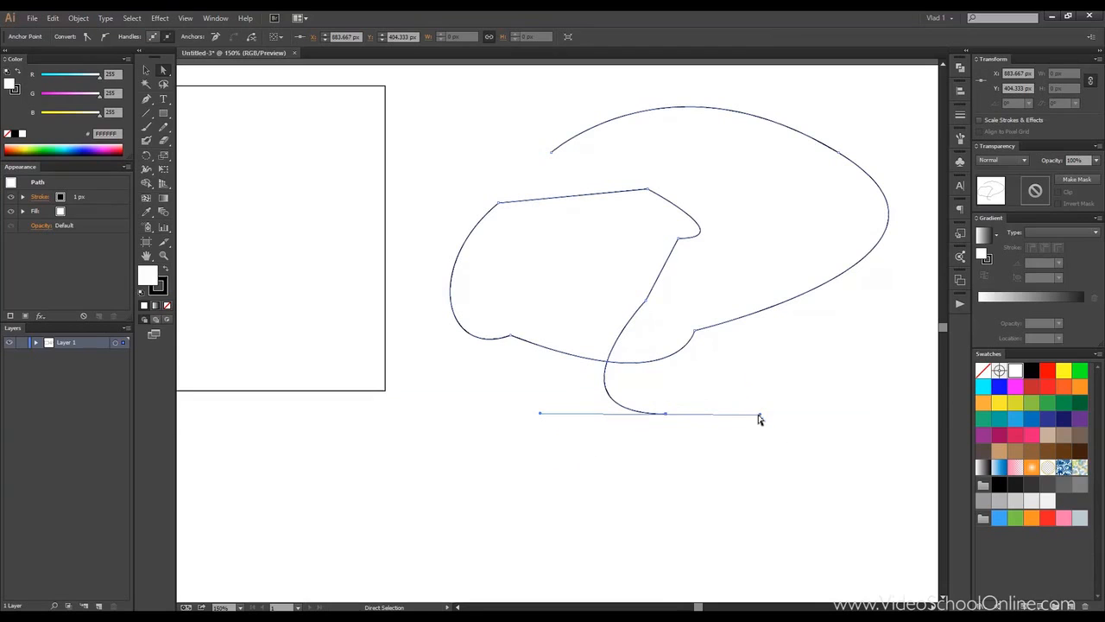
left_click_drag(760, 415, 736, 414)
left_click(697, 378)
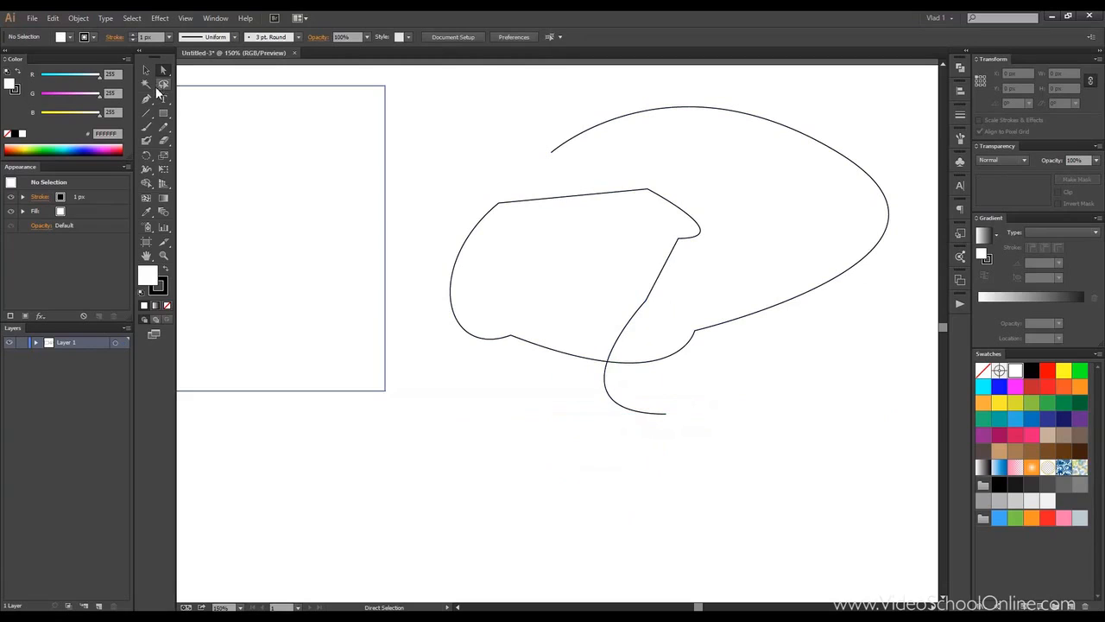
Step: With the Add Anchor Point tool, add four anchors along the top and right side of the outer curve
left_click(148, 97)
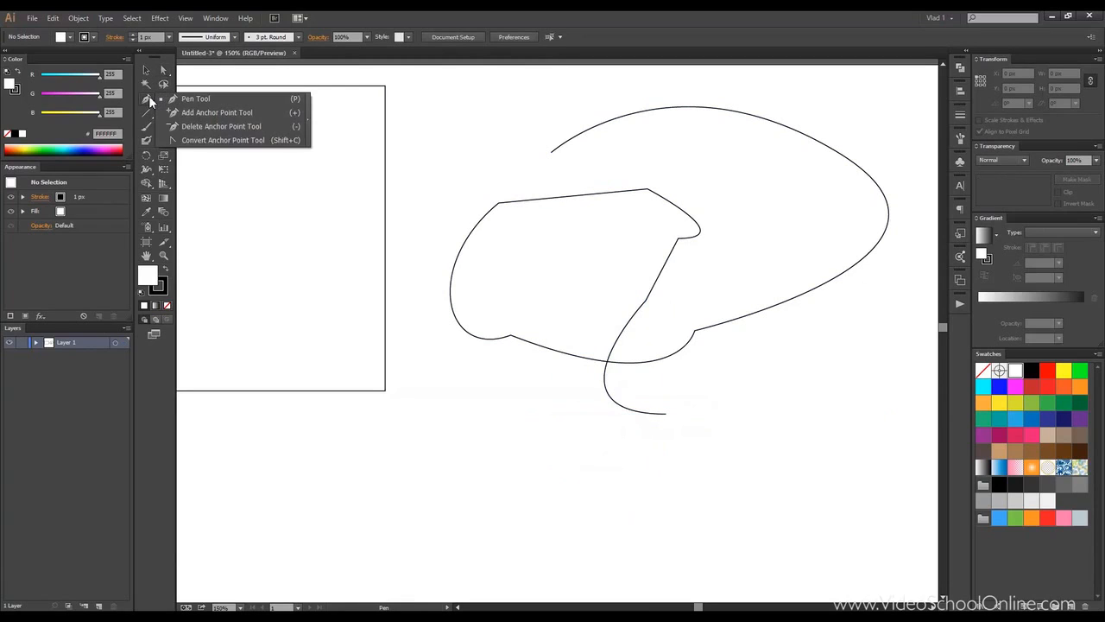
left_click(223, 113)
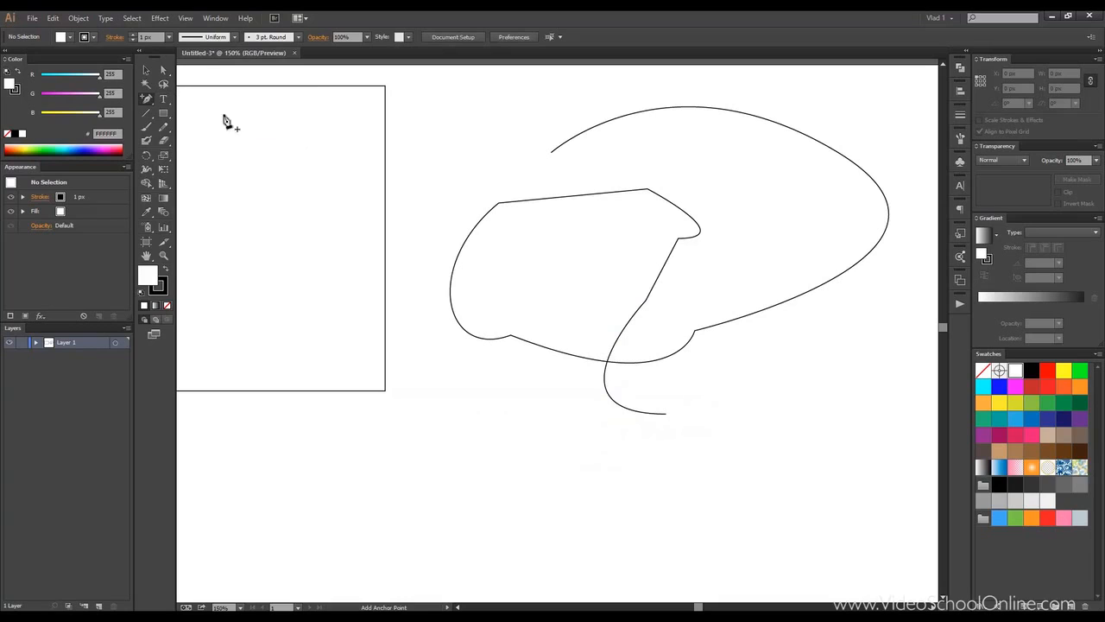
left_click(683, 113)
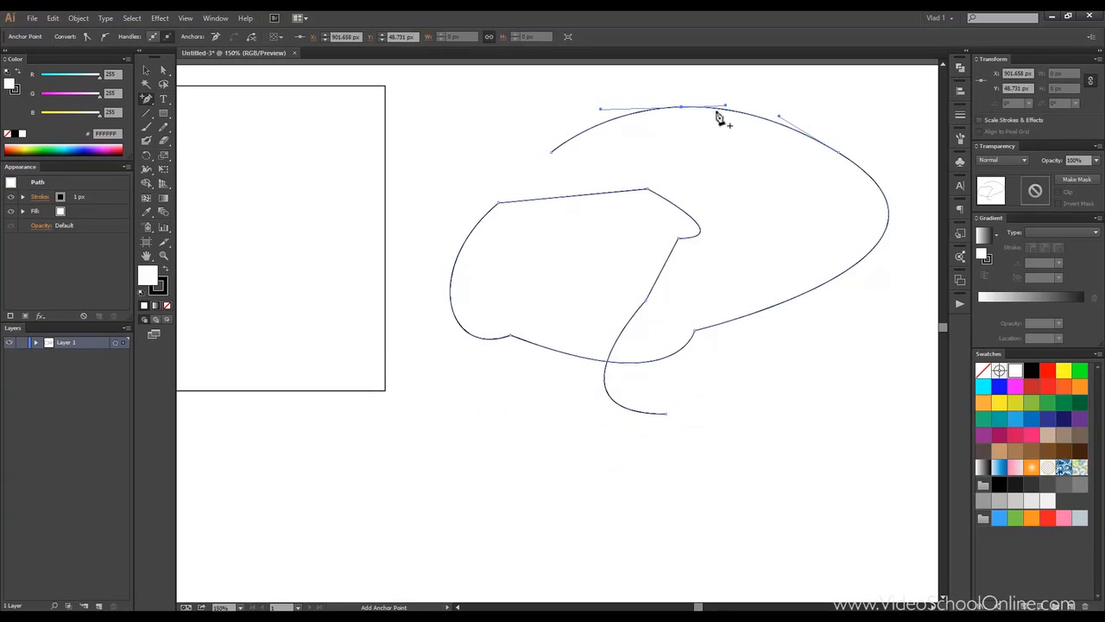
left_click(801, 133)
left_click(843, 274)
left_click(735, 320)
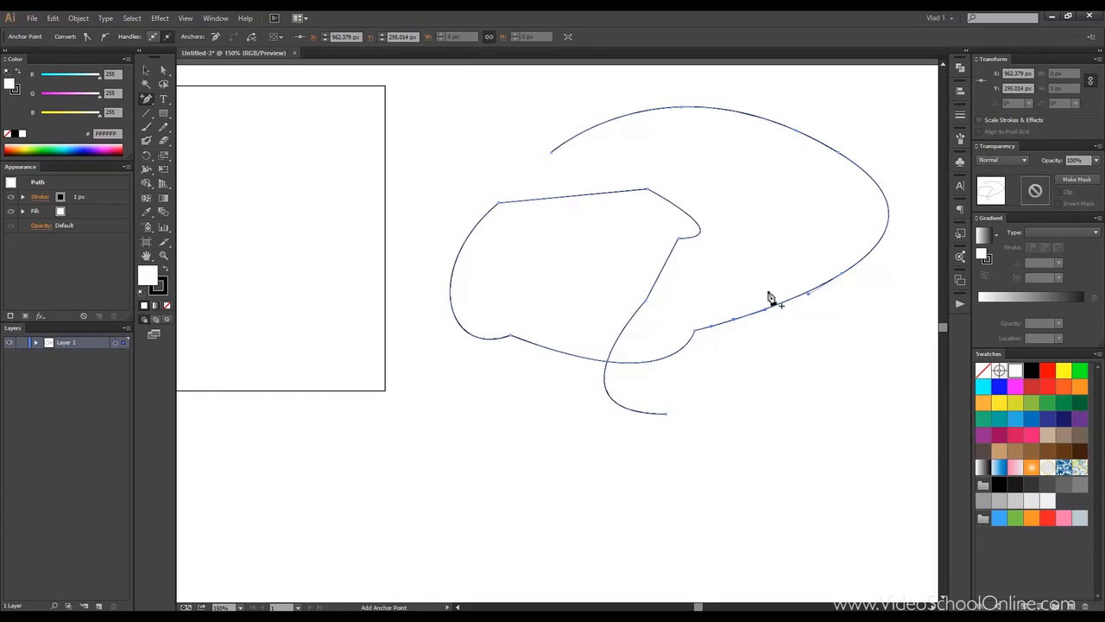
Step: With the Delete Anchor Point tool, remove four anchors from the left side and the diagonal of the path
left_click(147, 98)
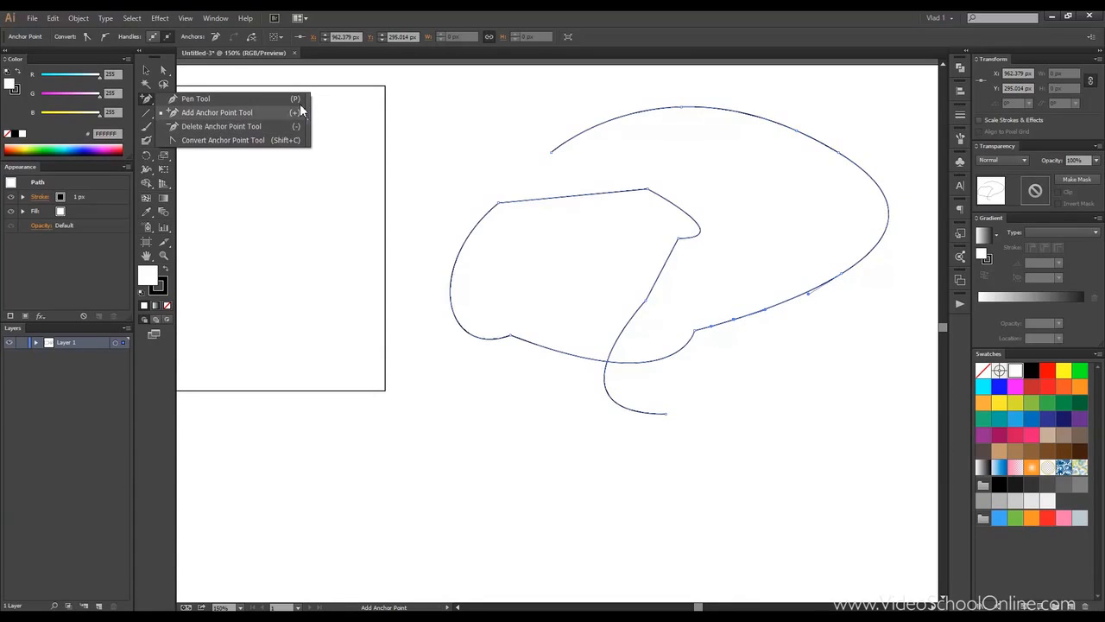
left_click(197, 131)
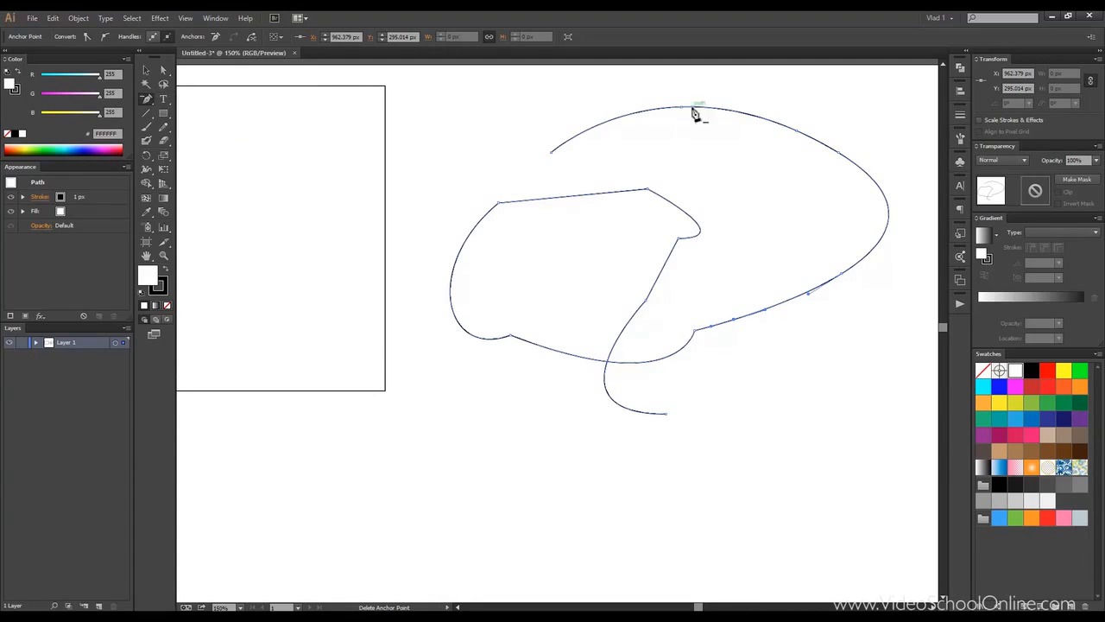
left_click(498, 205)
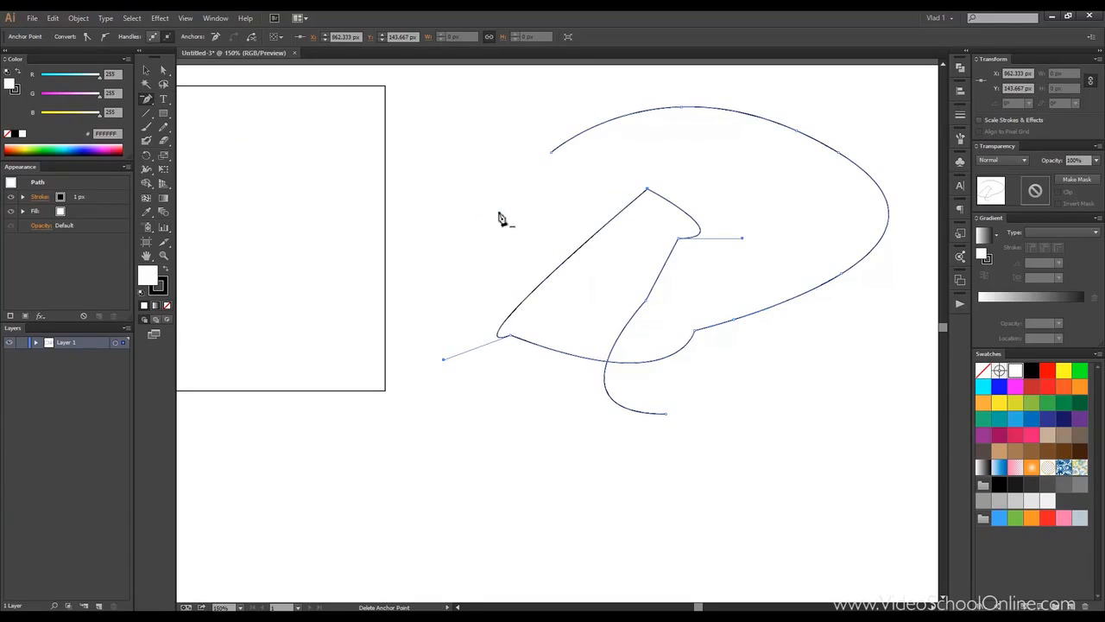
left_click(511, 336)
left_click(678, 238)
left_click(646, 302)
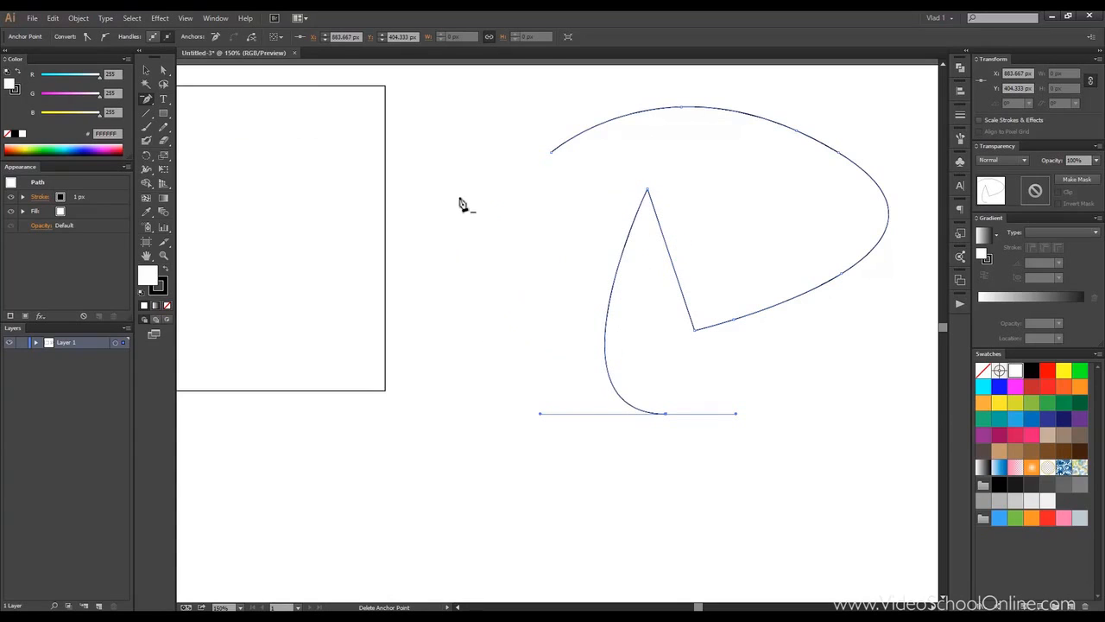
Step: With the Convert Anchor Point tool, pull horizontal handles out of the sharp peak anchor to make it smooth
left_click(147, 101)
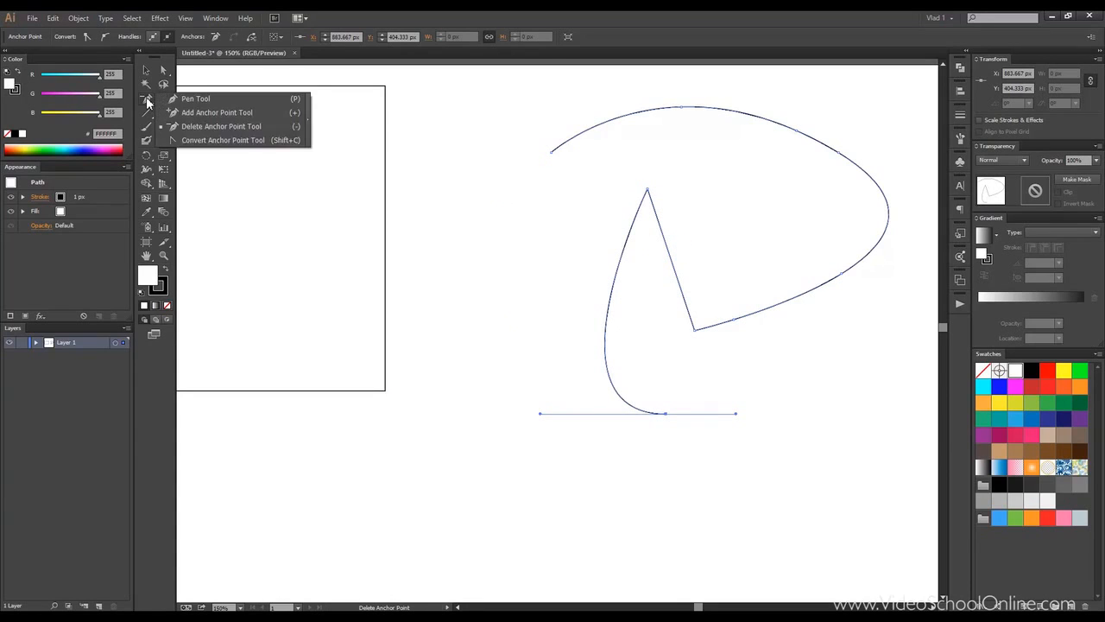
left_click(219, 142)
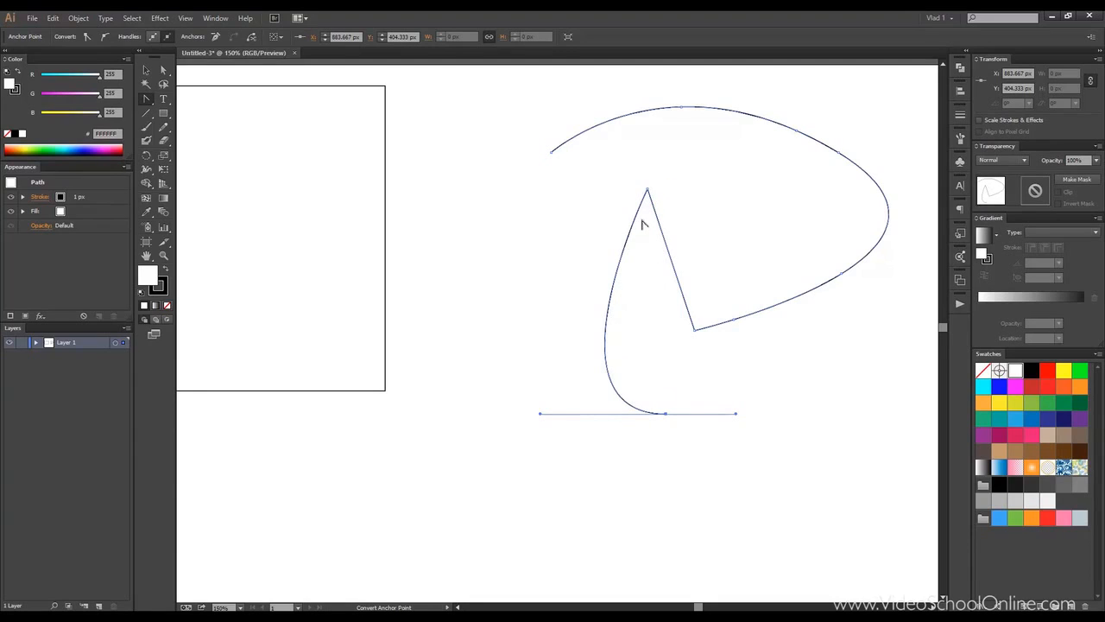
left_click(649, 192)
left_click_drag(649, 192, 470, 196)
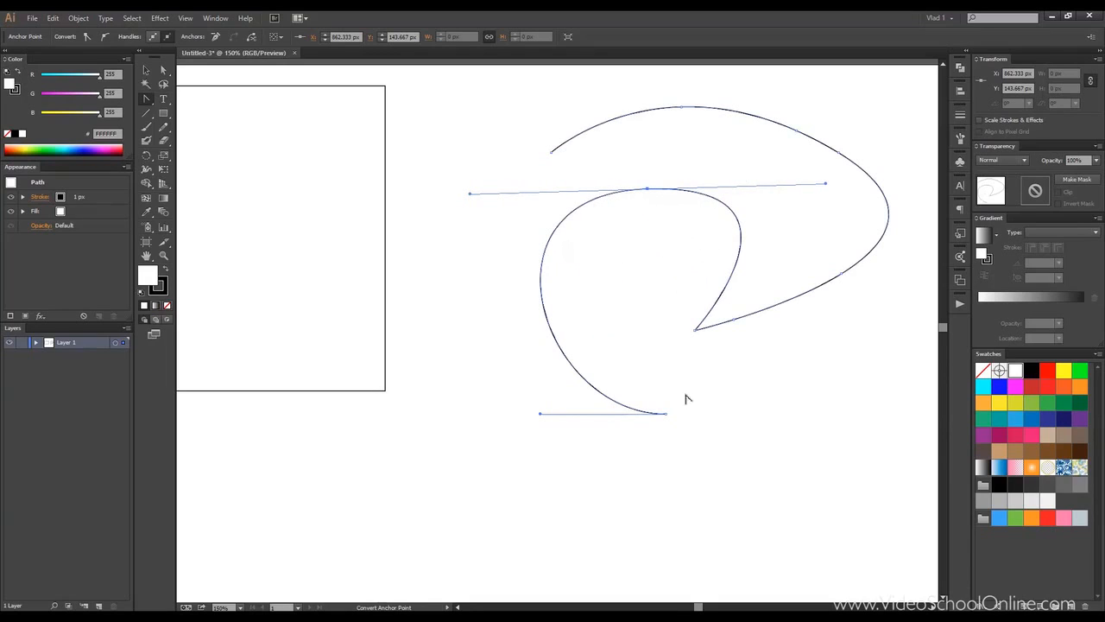
Step: Convert the inner corner anchor and the added anchor beside it, dragging their handles to bend the segments
left_click(695, 329)
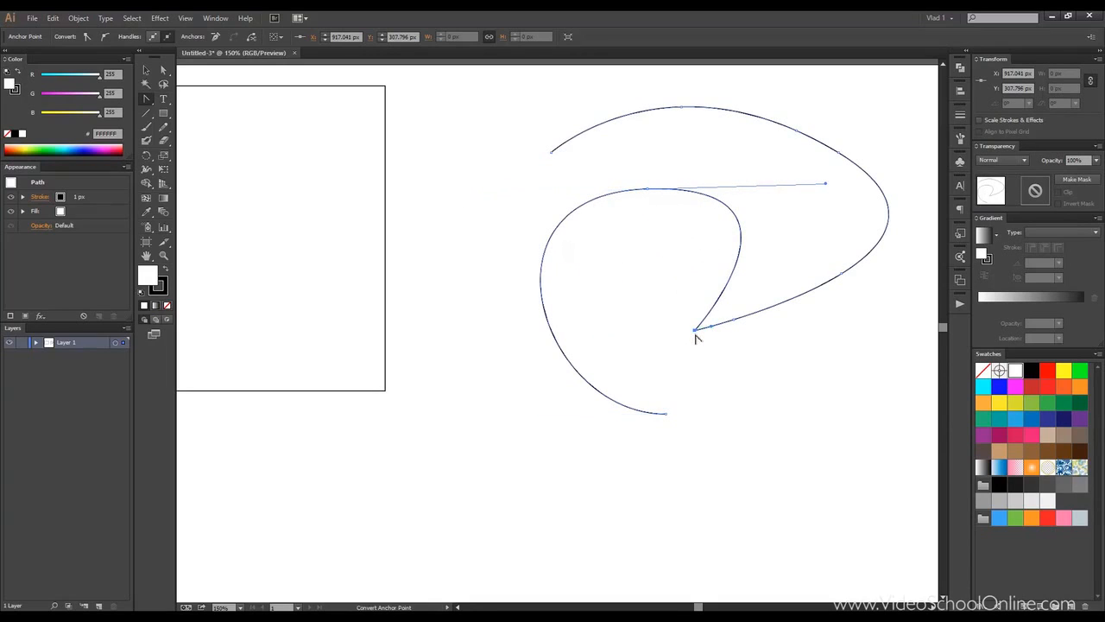
left_click_drag(696, 331, 589, 251)
left_click(733, 321)
left_click_drag(643, 192, 649, 194)
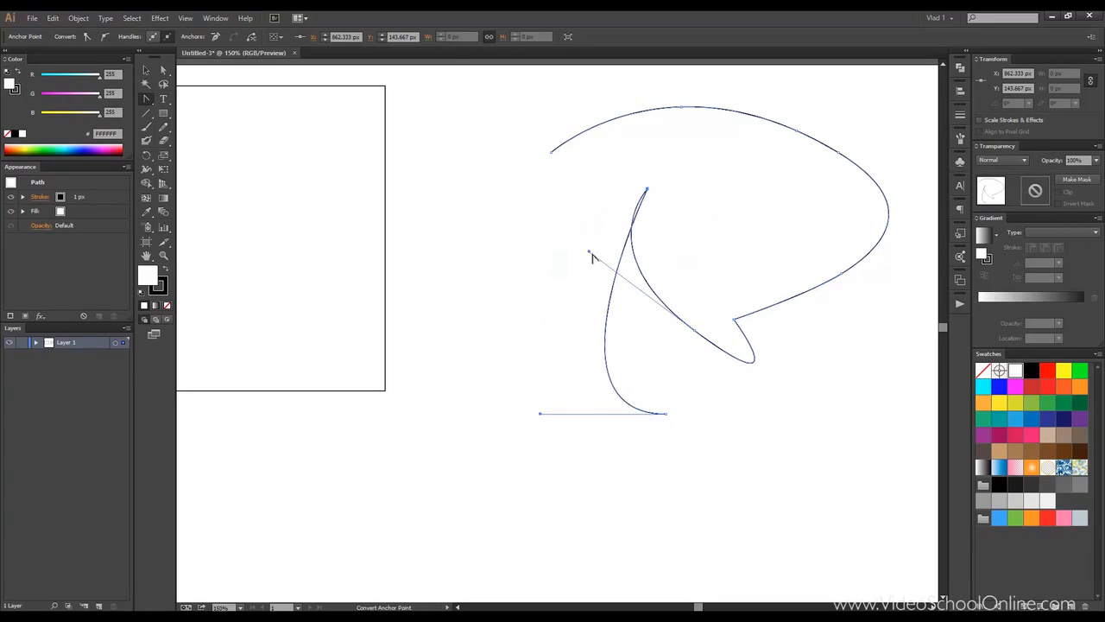
left_click_drag(591, 254, 697, 225)
Step: Re-pull shorter handles from the peak anchor and drag new smooth handles out of the inner corner anchor
left_click_drag(648, 189, 557, 192)
left_click(696, 329)
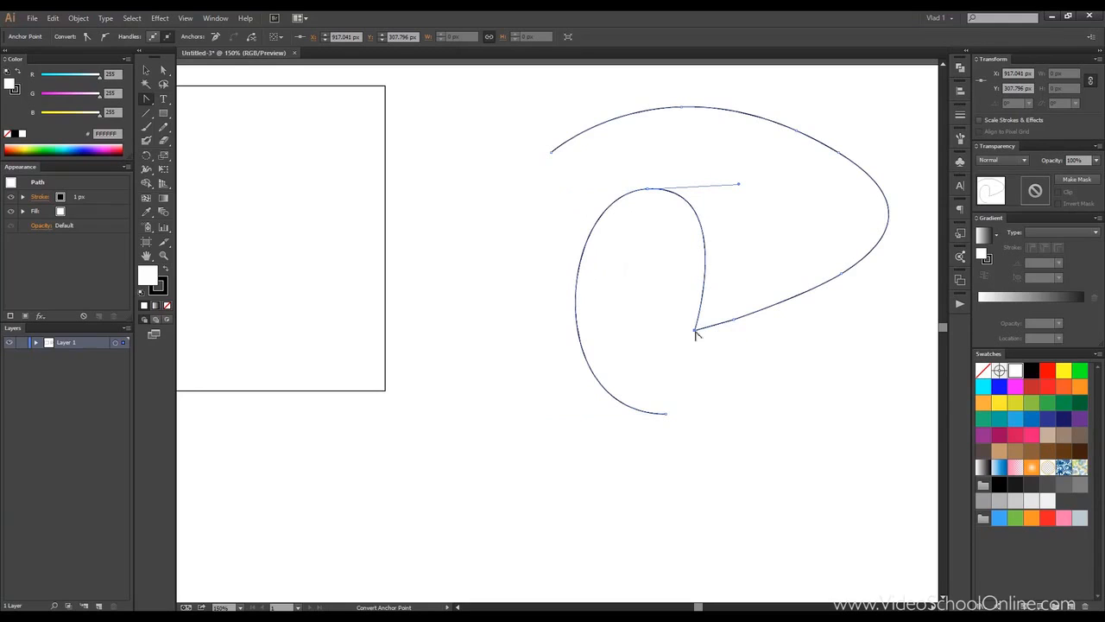
left_click_drag(695, 330, 637, 259)
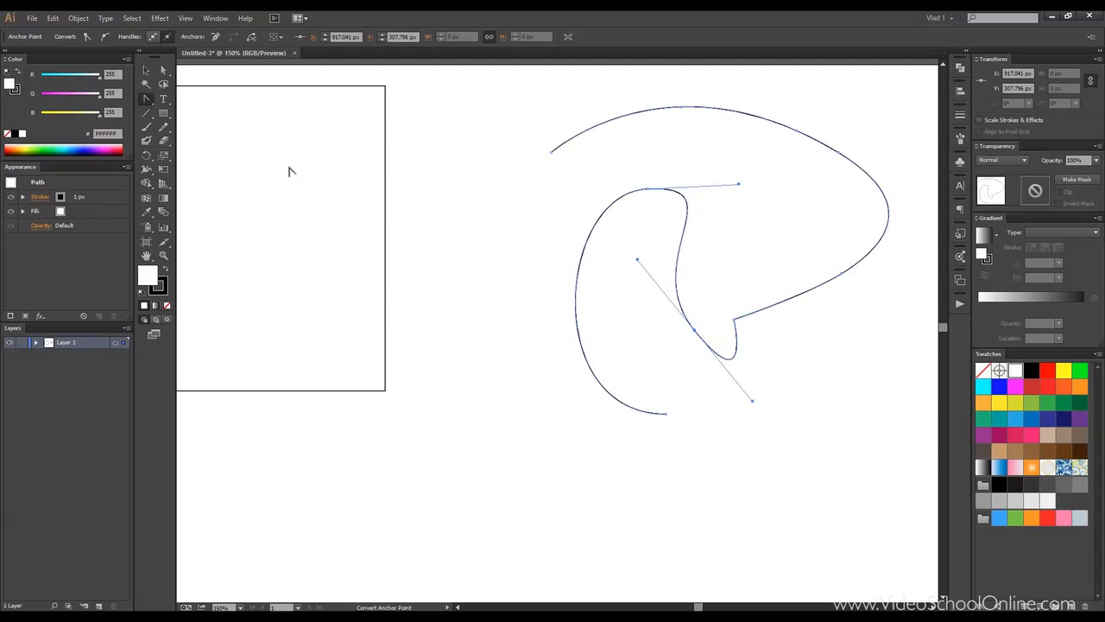
Step: With the Pen tool, draw an upside-down V of two straight segments to the right of the rectangle
left_click_drag(151, 103, 181, 97)
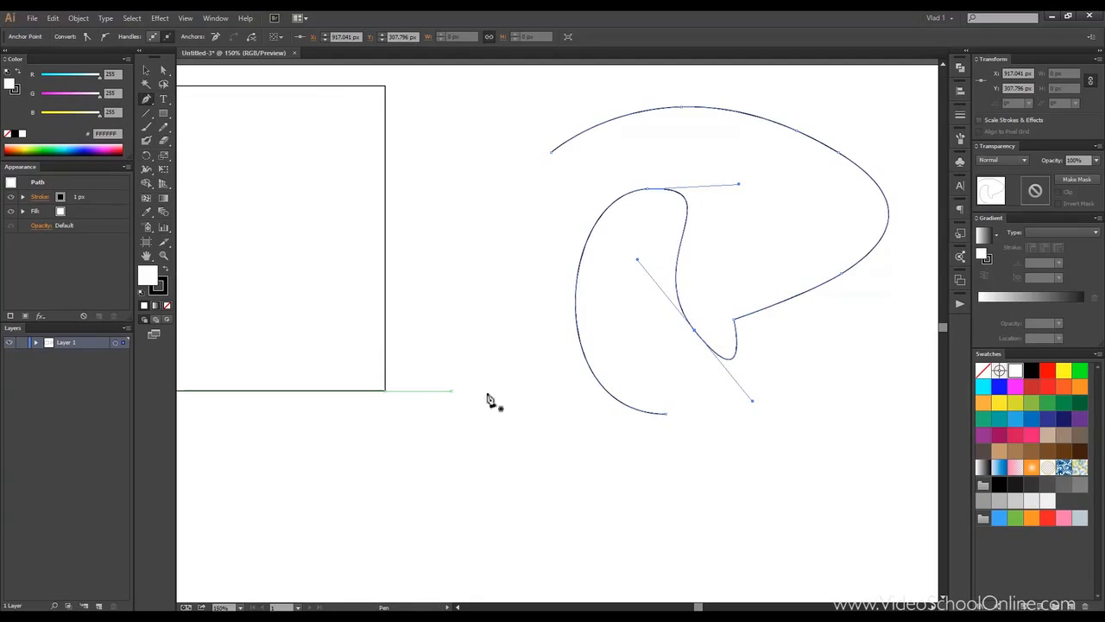
left_click(440, 390)
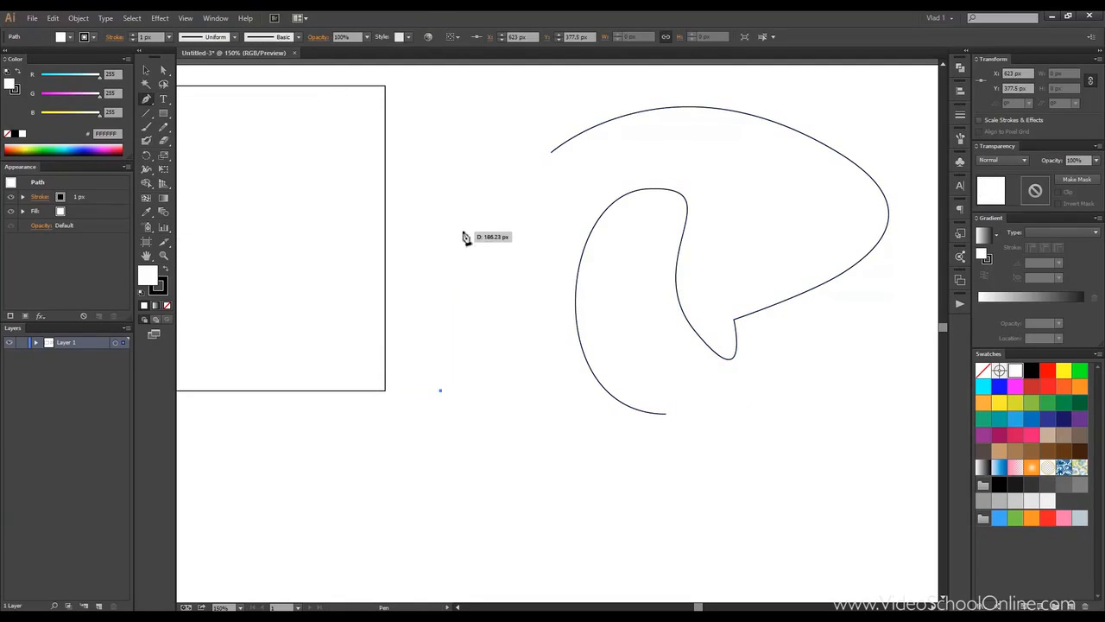
left_click(462, 231)
left_click(518, 390)
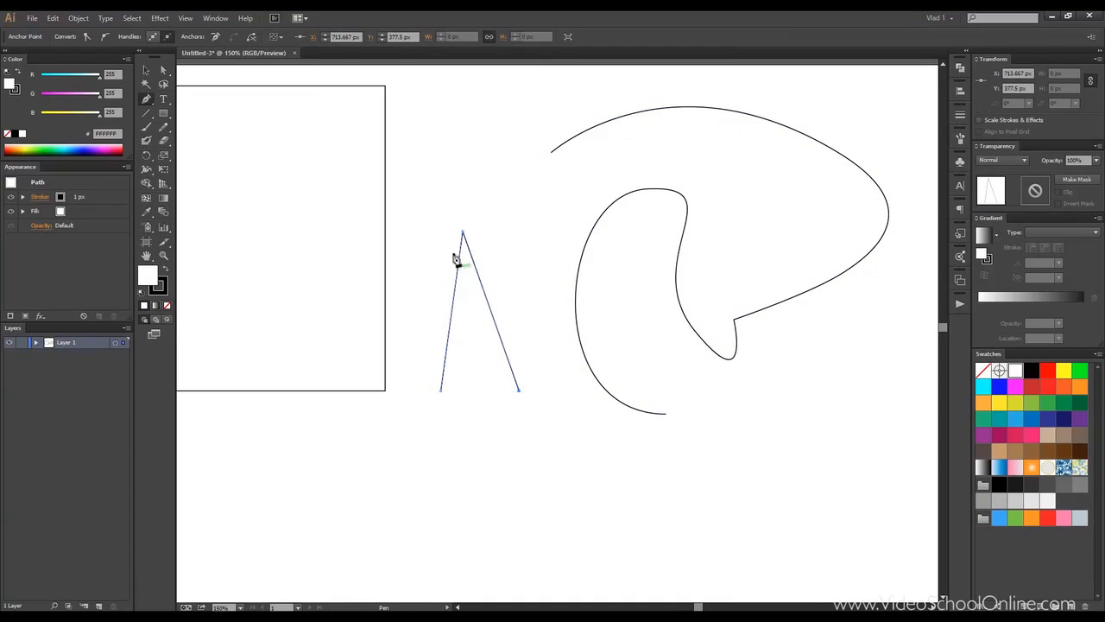
Step: Convert the V's peak into a smooth arch and back into a sharp corner
left_click_drag(145, 102, 190, 141)
left_click_drag(462, 232, 540, 230)
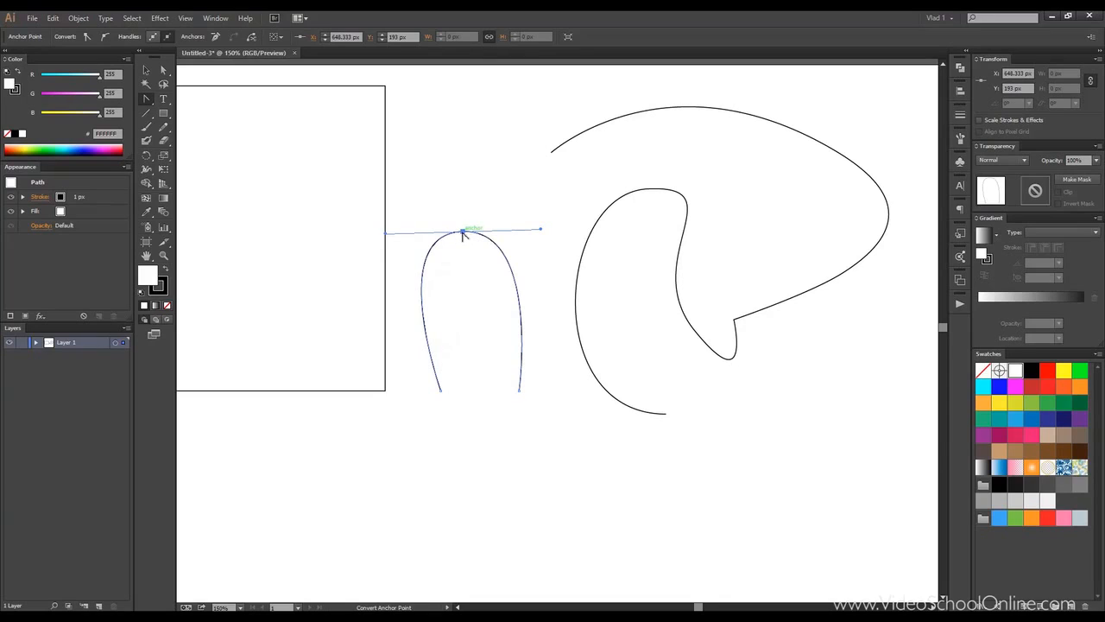
left_click(463, 233)
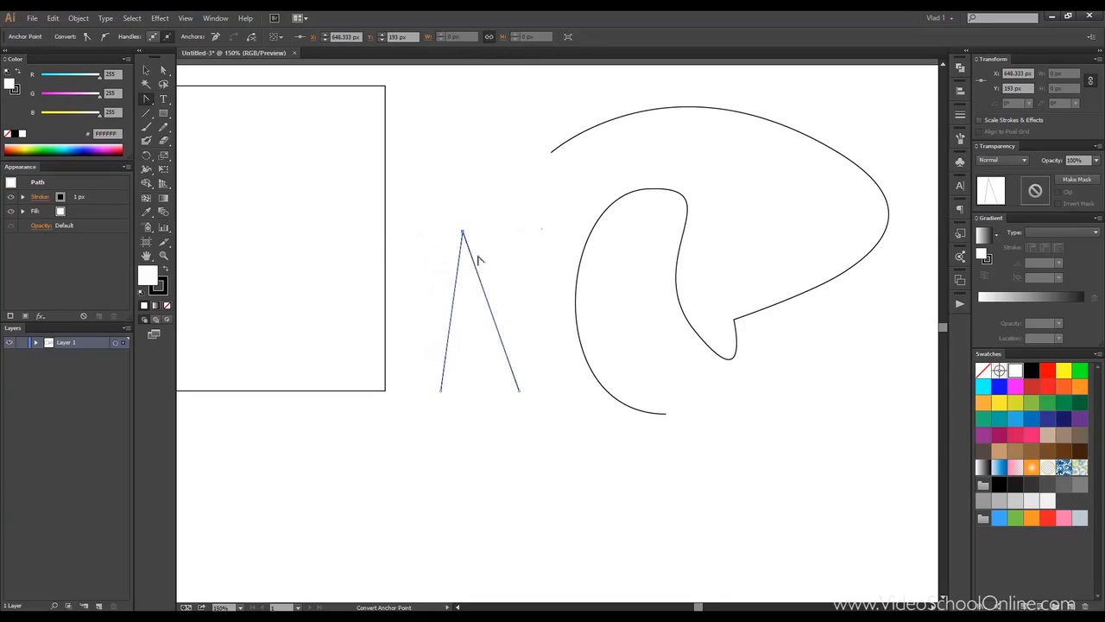
Step: Convert the inner loop's top anchor to a corner and drag the handles of it and the inner corner to reshape the loop
left_click(147, 71)
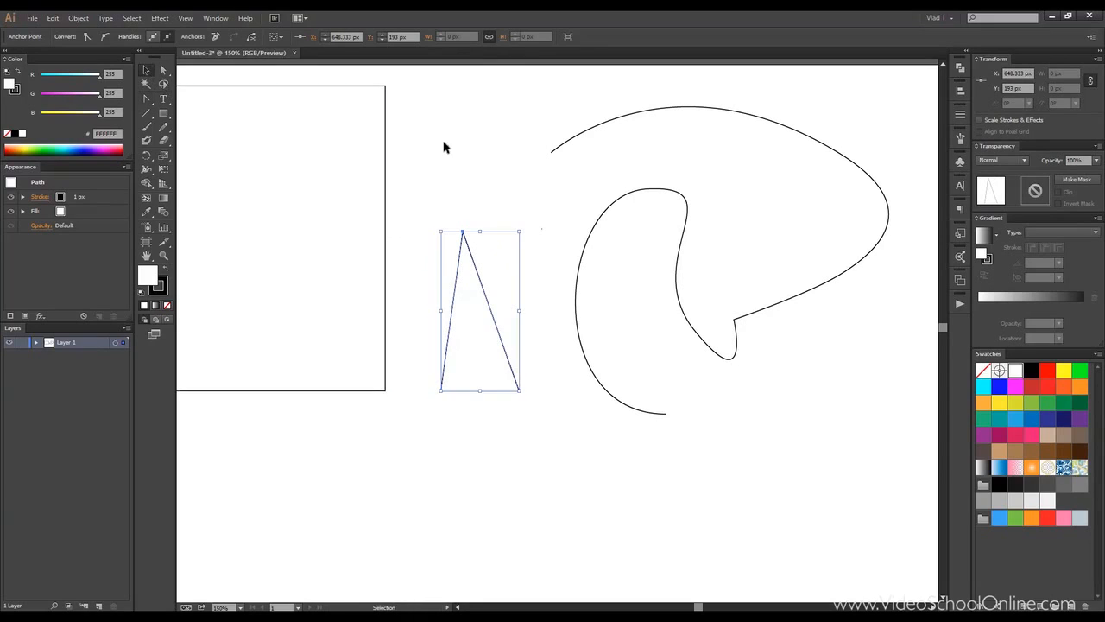
left_click(447, 147)
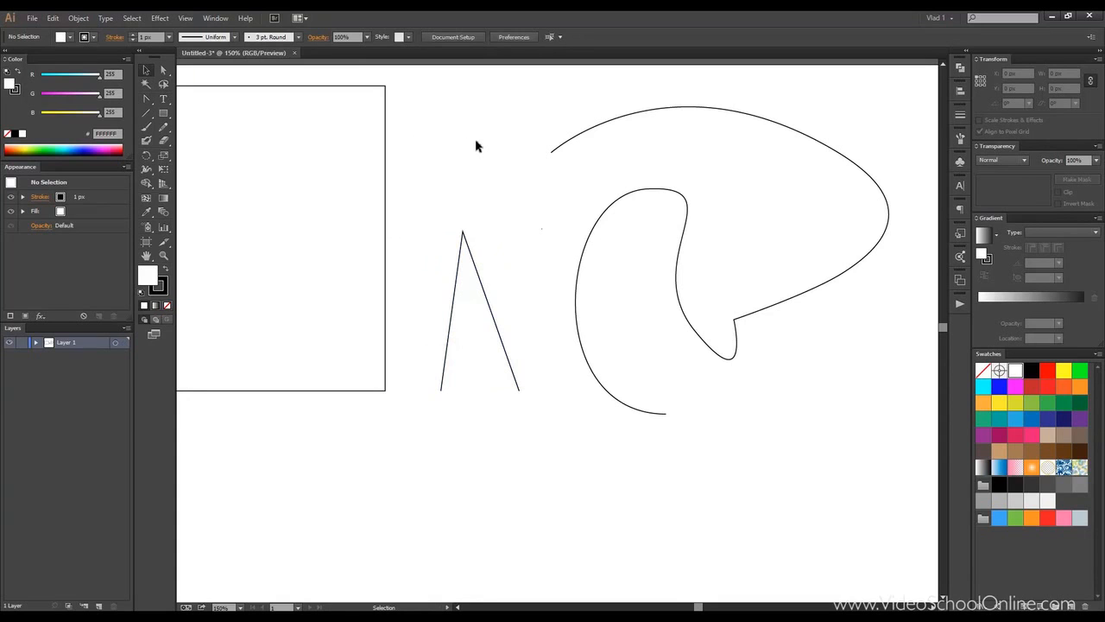
left_click_drag(473, 147, 425, 142)
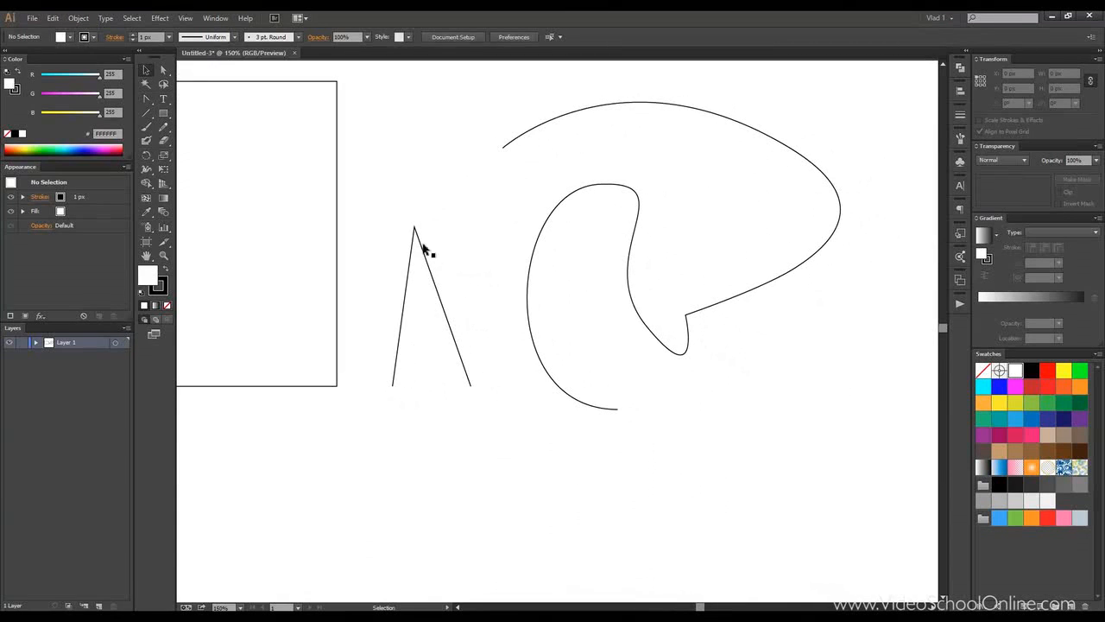
left_click(608, 186)
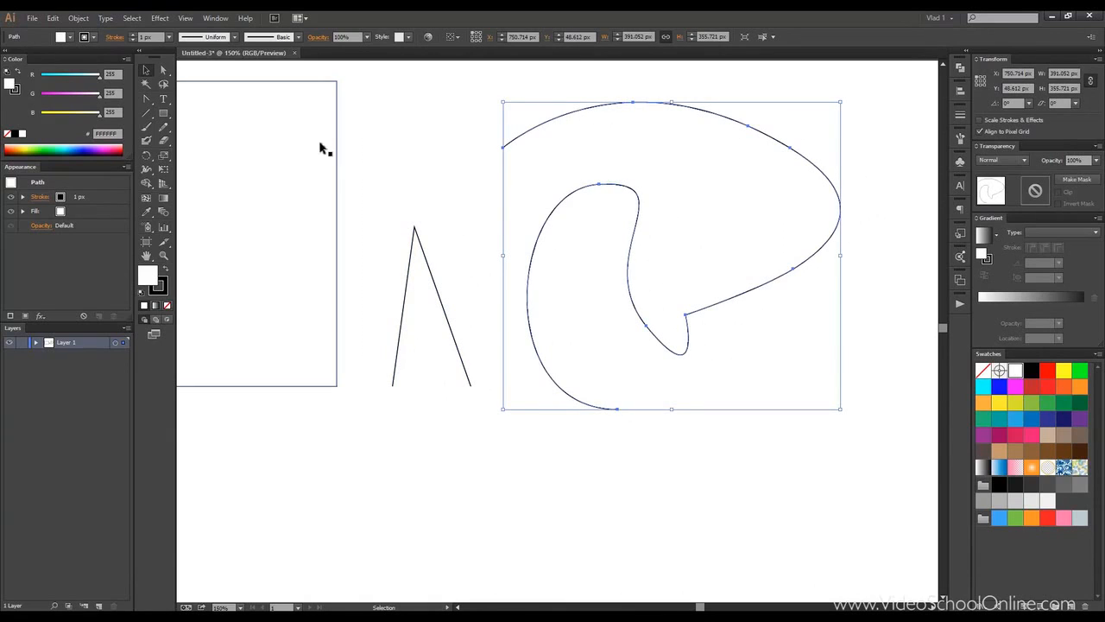
left_click(145, 99)
left_click(599, 186)
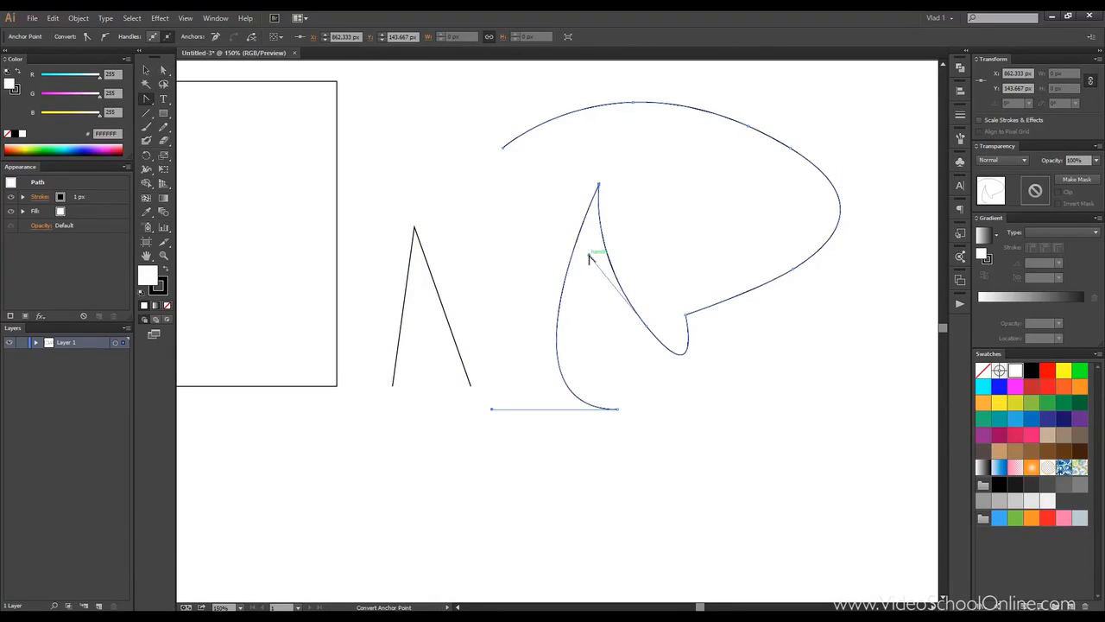
left_click_drag(588, 258, 485, 459)
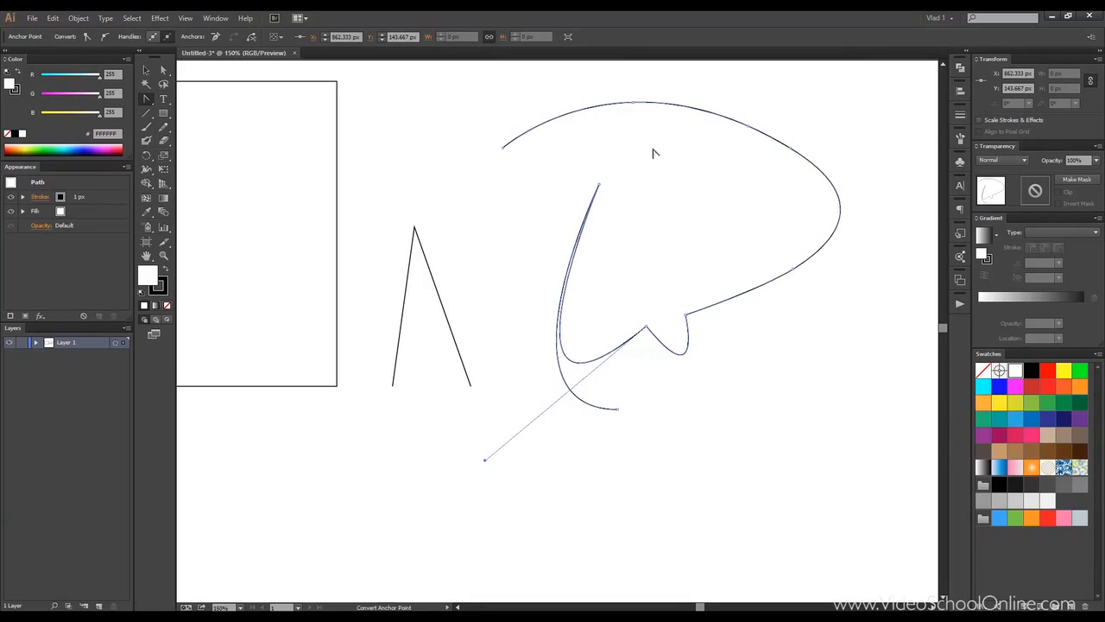
left_click_drag(597, 176, 522, 176)
left_click_drag(485, 461, 713, 200)
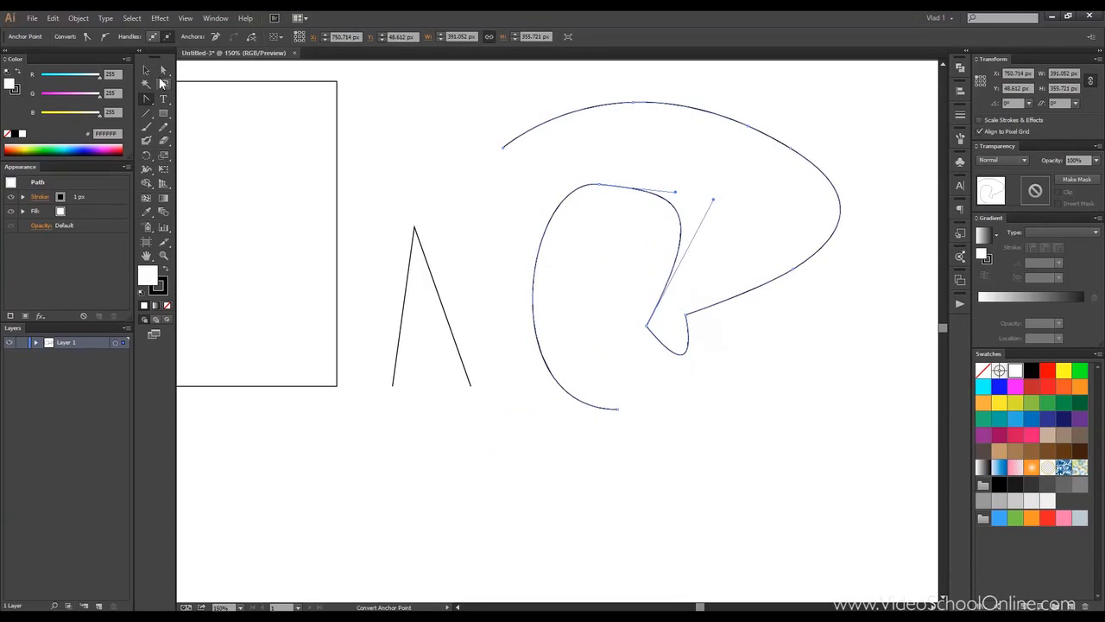
Step: With Direct Selection, drag the inner corner anchor's handle down to the left, then deselect everything
left_click(162, 74)
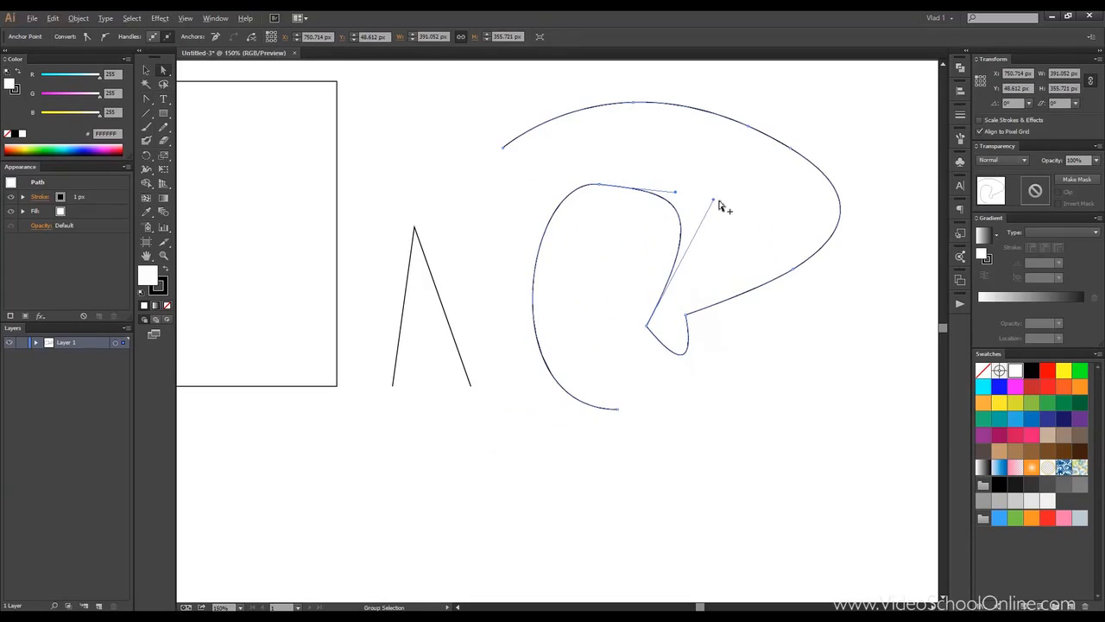
left_click_drag(713, 202, 548, 279)
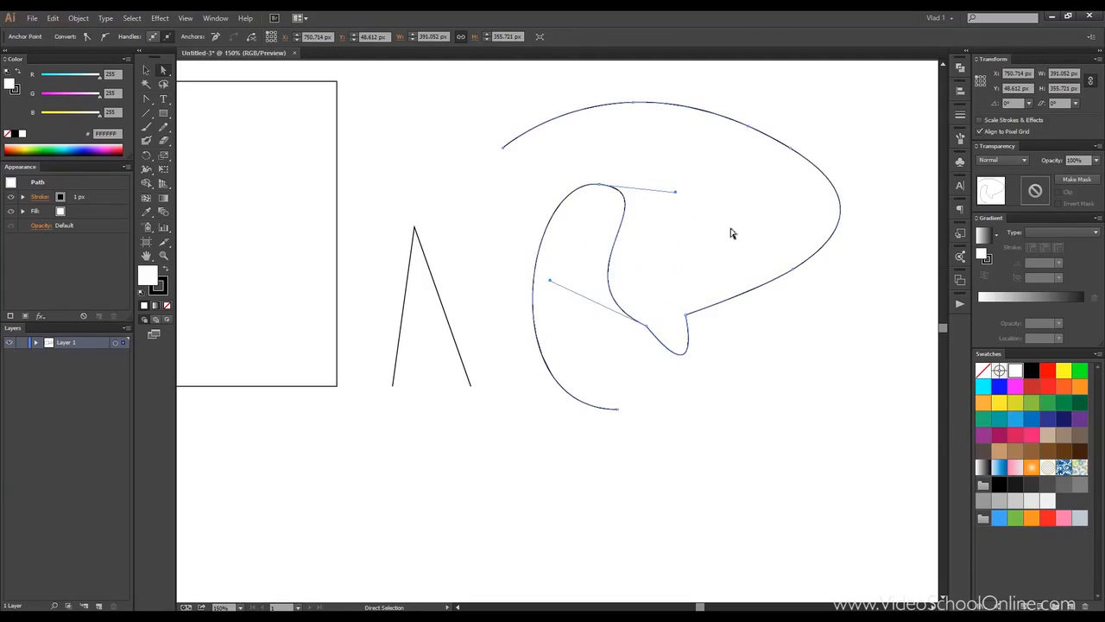
left_click(154, 73)
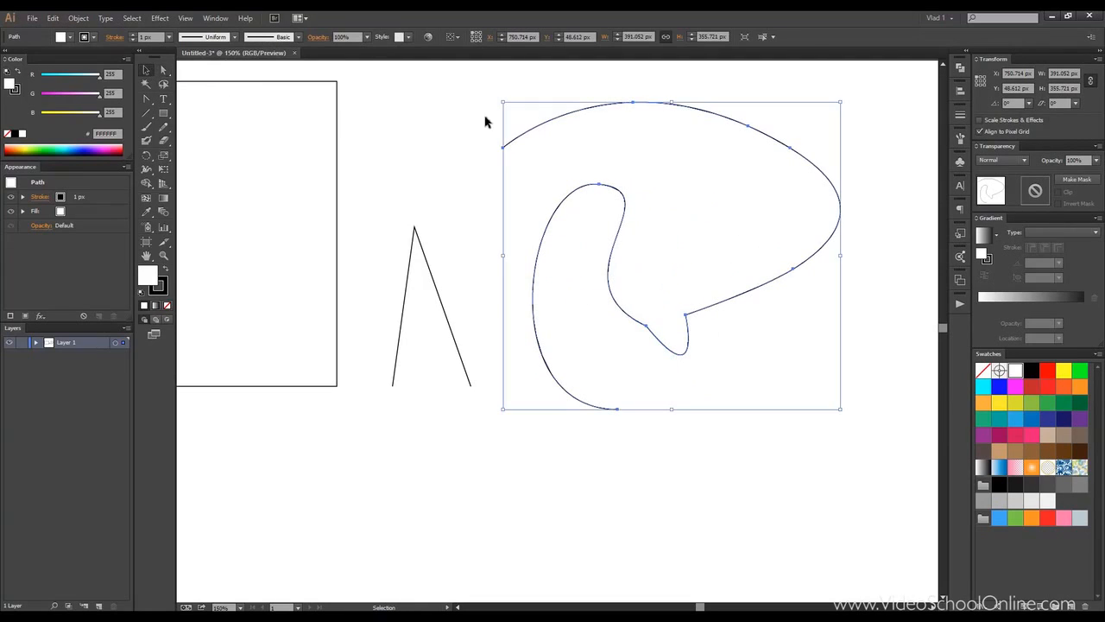
left_click(464, 116)
key("ctrl+0")
key("ctrl+1")
left_click_drag(449, 117, 558, 128)
scroll(644, 107, "up", 1)
scroll(643, 107, "down", 1)
scroll(552, 112, "up", 1)
left_click_drag(639, 109, 449, 101)
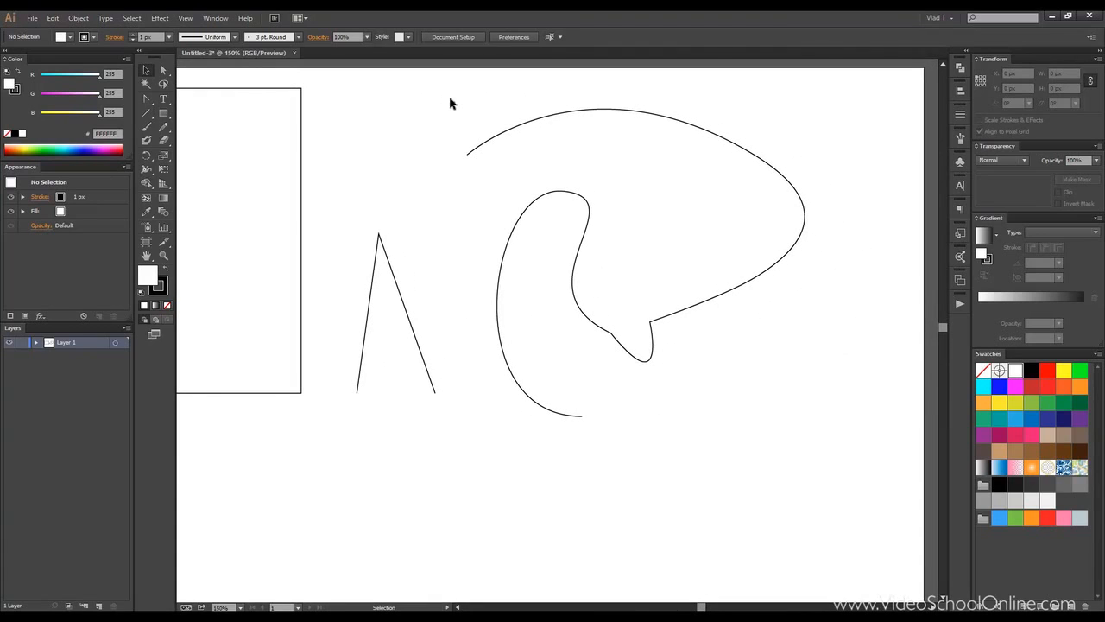